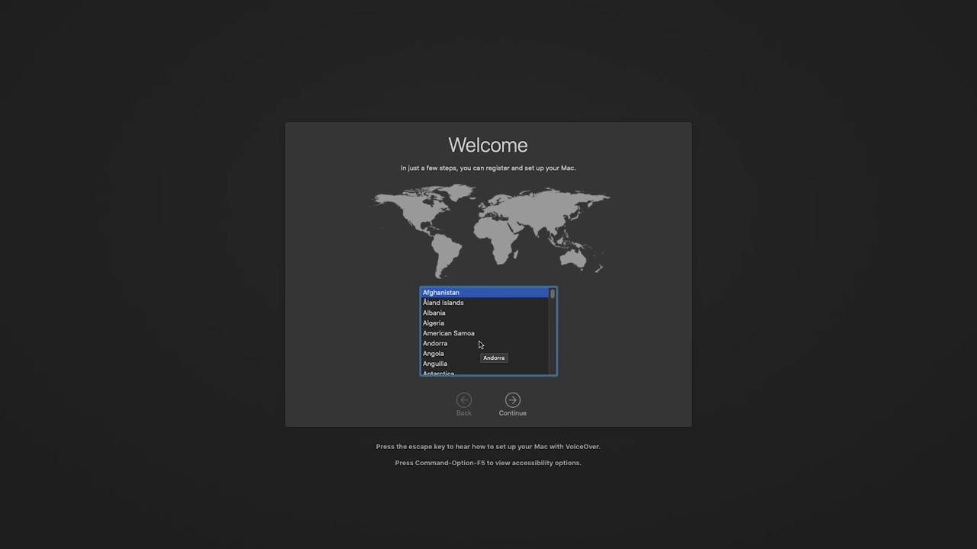
# Choose India as the country for the Mac's initial setup.
pyautogui.scroll(-20, 479, 345)
pyautogui.scroll(4, 460, 338)
pyautogui.scroll(-12, 452, 343)
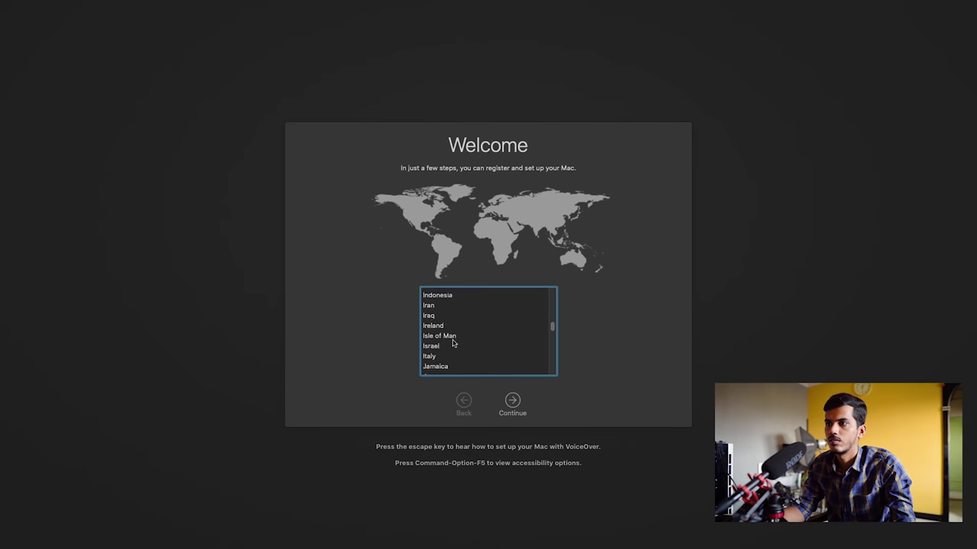
pyautogui.write('india')
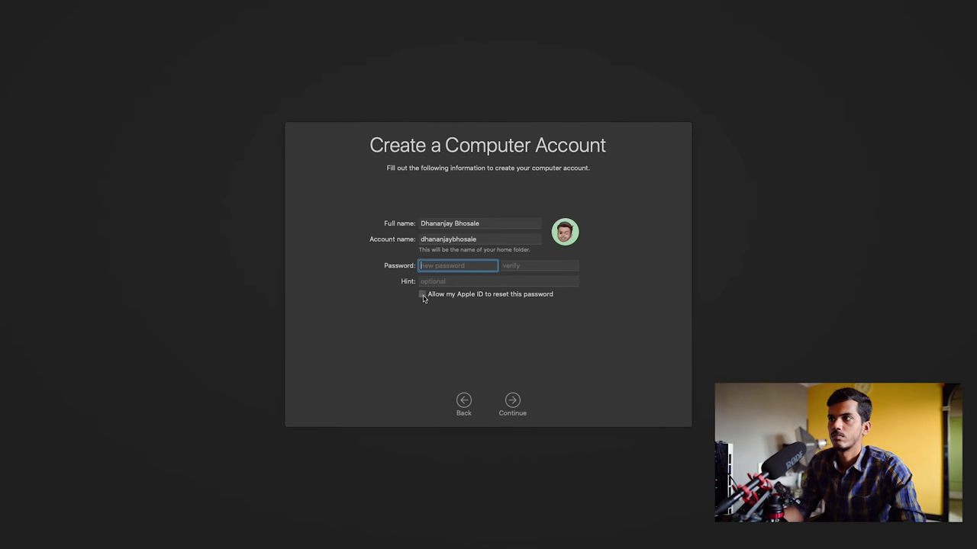
# Complete the computer account with the Apple ID reset option and account password, and continue with the Dark look.
pyautogui.click(422, 295)
pyautogui.write('••••••')
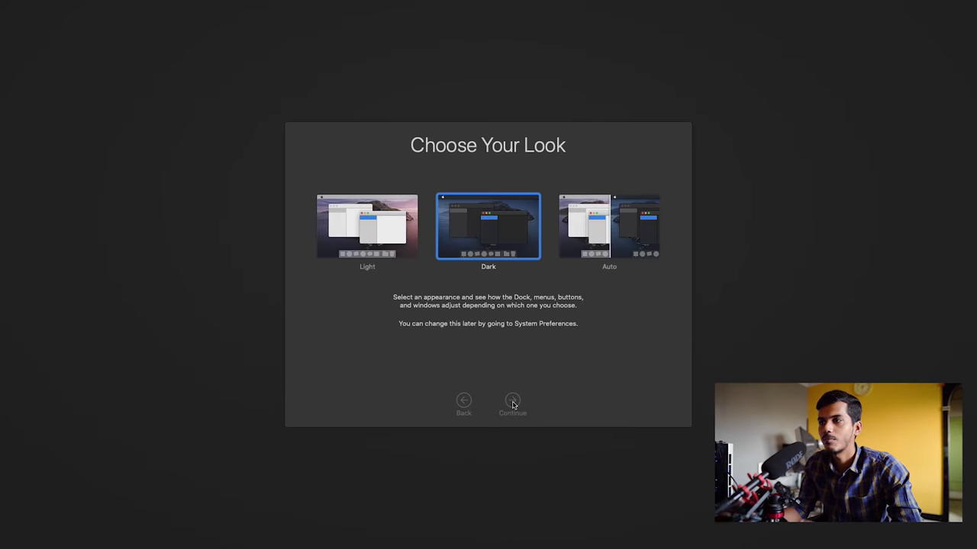
pyautogui.click(501, 394)
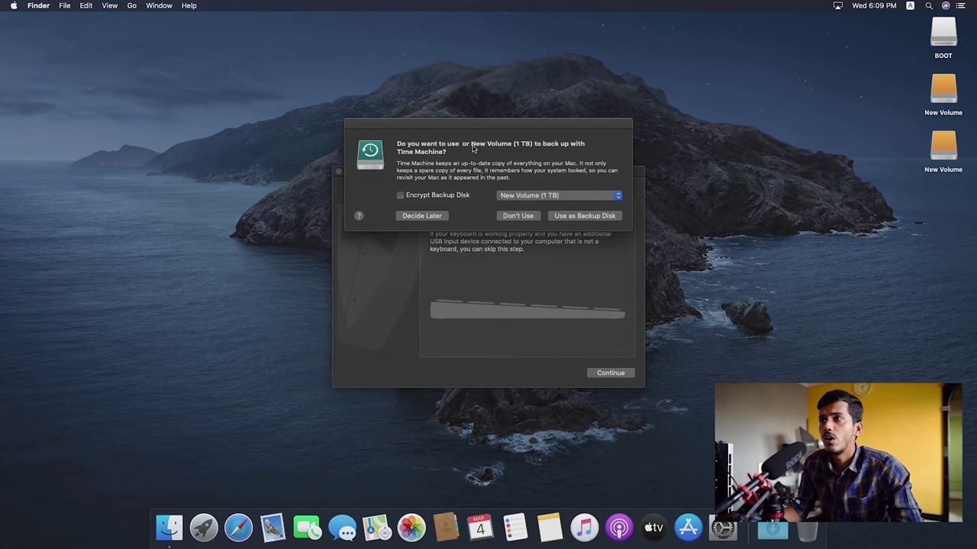
# Decline using New Volume as a Time Machine backup disk and ignore the computer restart report.
pyautogui.click(518, 216)
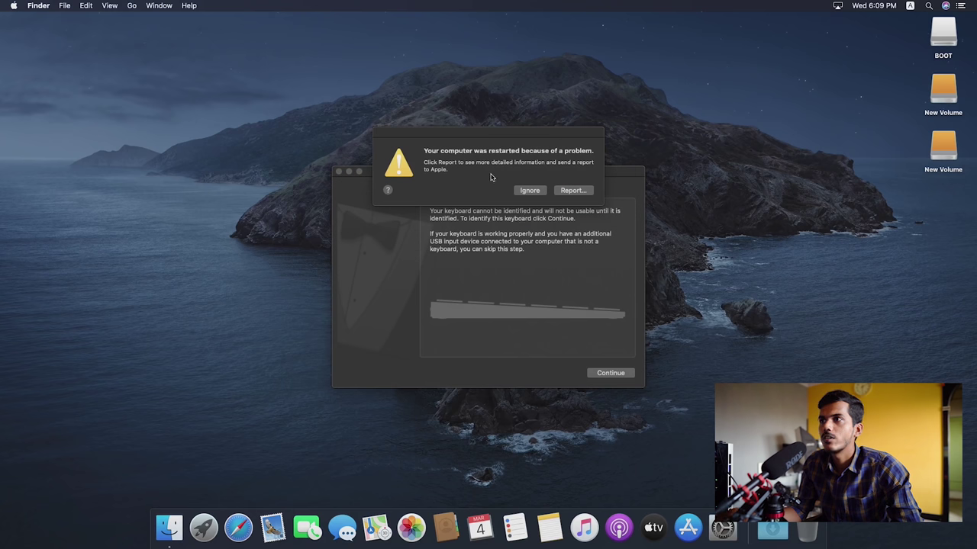
pyautogui.click(534, 192)
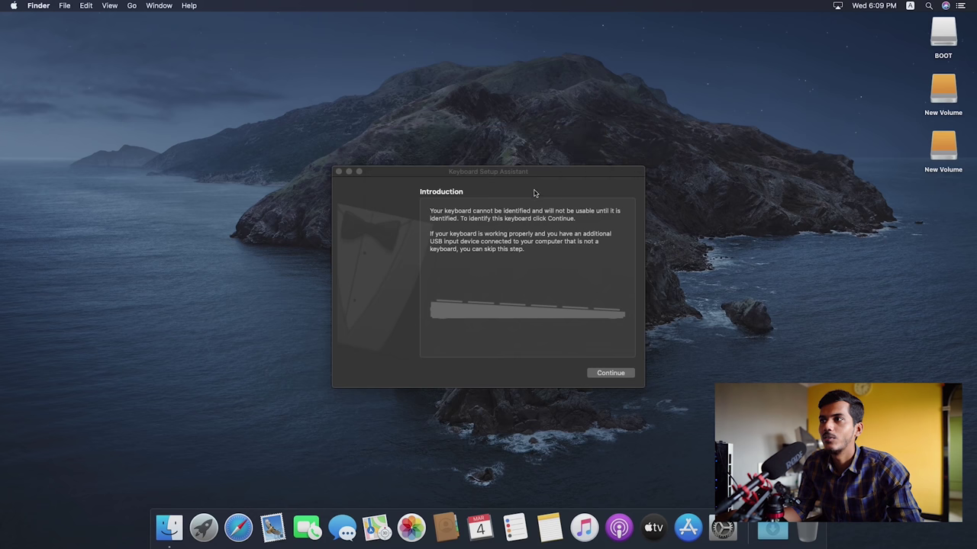
# Identify the connected keyboard in Keyboard Setup Assistant and accept the ANSI (United States and others) type.
pyautogui.click(603, 374)
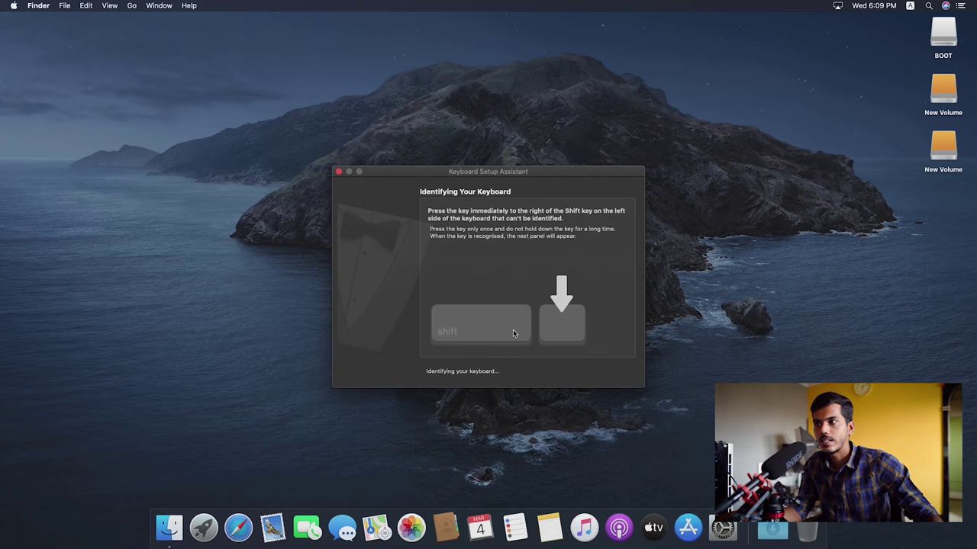
pyautogui.press('z')
pyautogui.press('/')
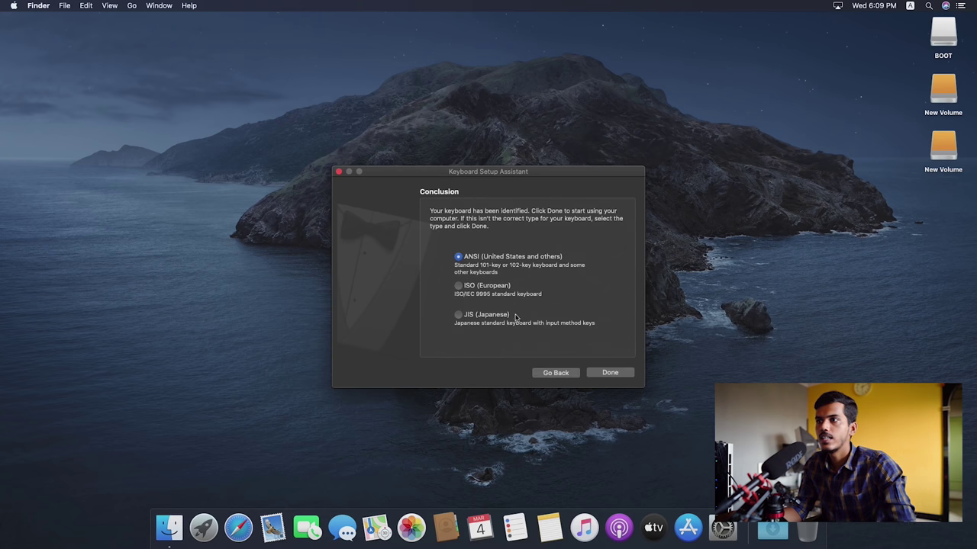
pyautogui.click(607, 374)
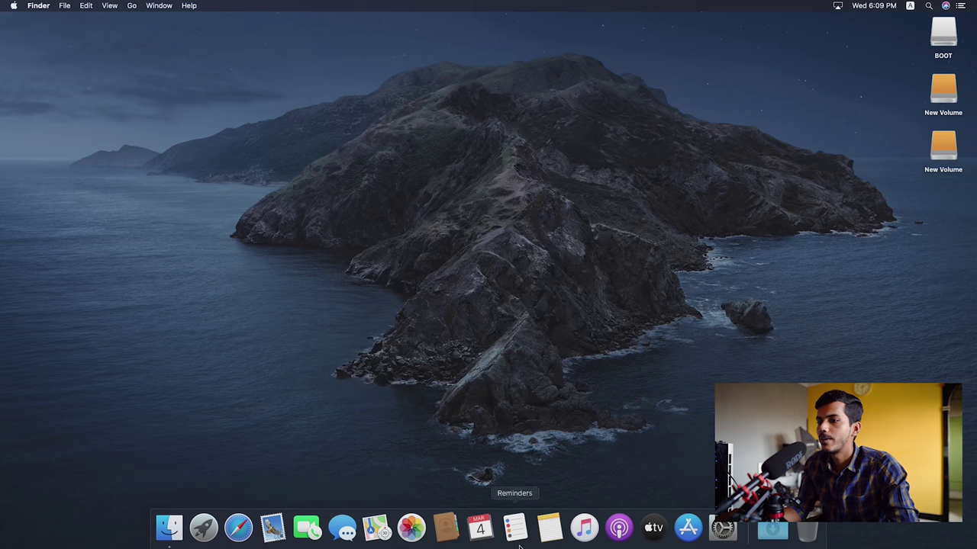
# Turn on Dock magnification in System Preferences and review the mouse settings.
pyautogui.click(722, 530)
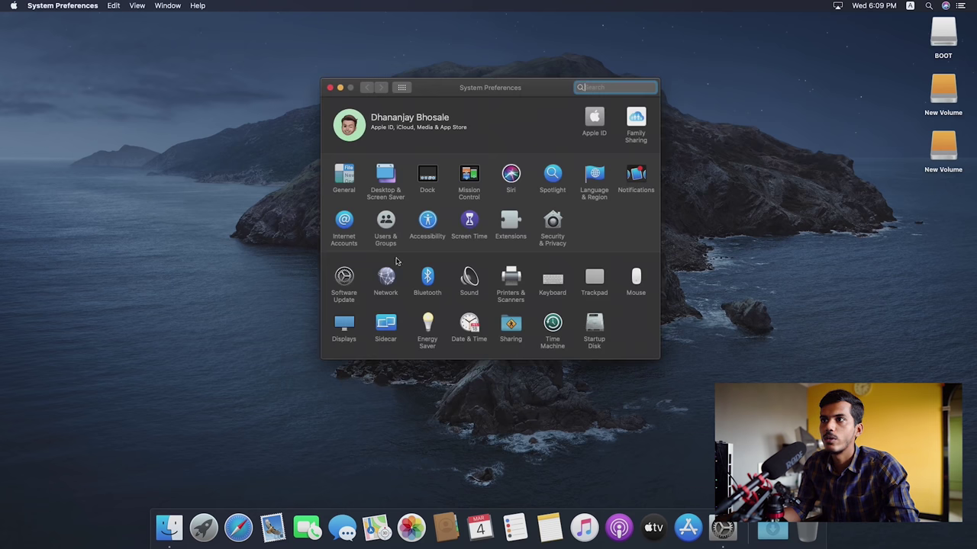
pyautogui.click(427, 179)
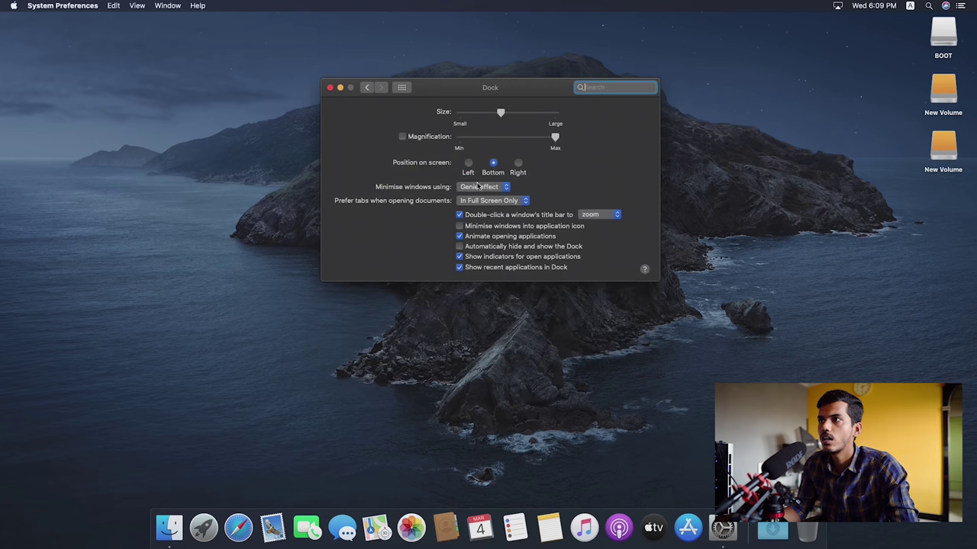
pyautogui.click(402, 137)
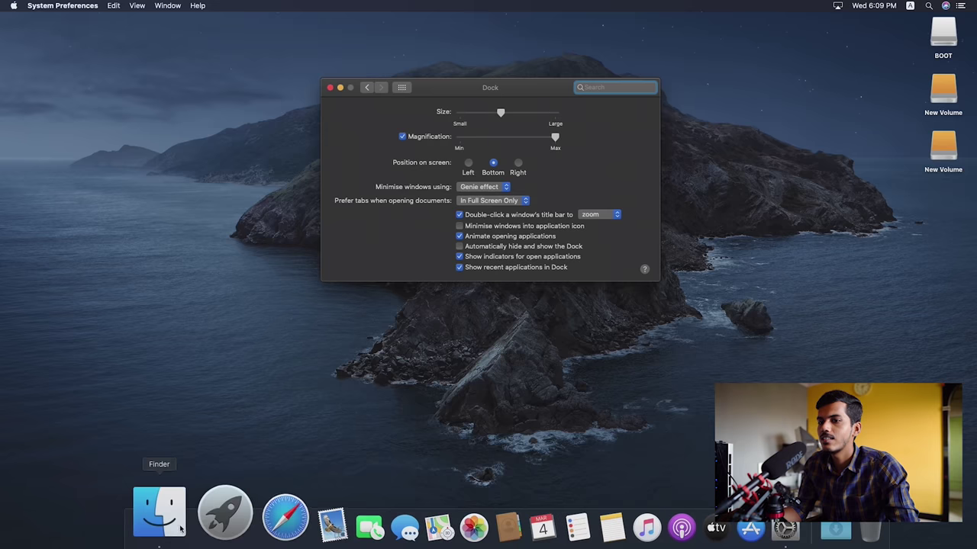
pyautogui.click(365, 89)
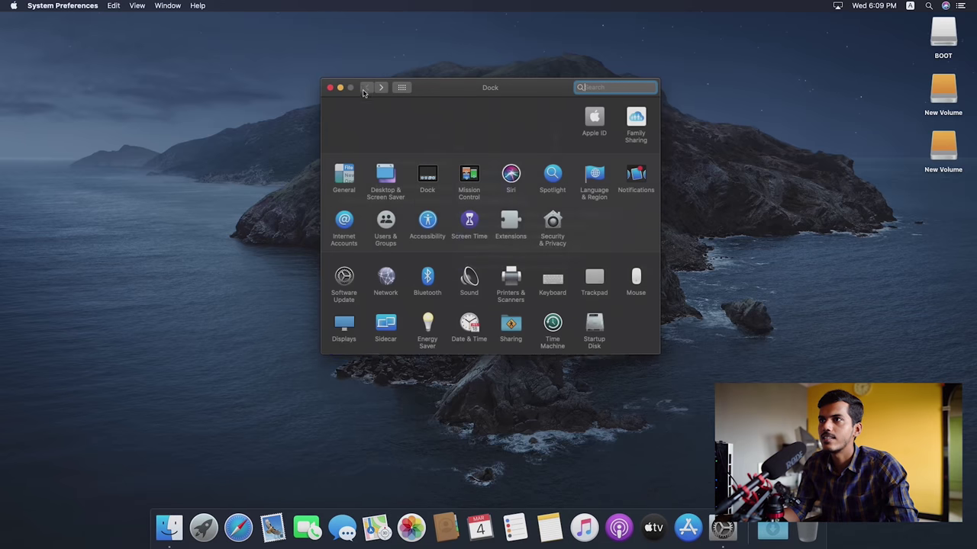
pyautogui.click(636, 280)
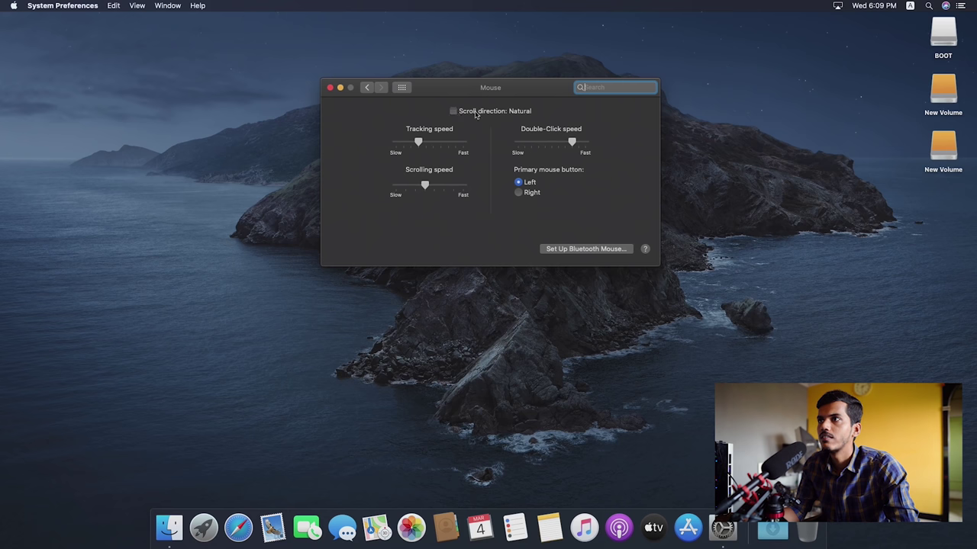
pyautogui.click(367, 88)
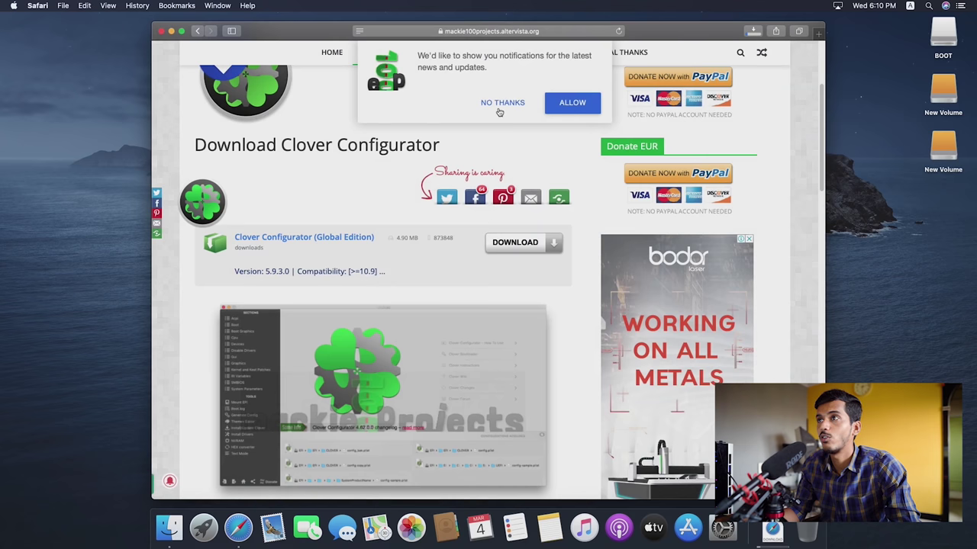
# Decline the download site's notifications, close the page and open the downloaded Clover Configurator.
pyautogui.click(500, 103)
pyautogui.scroll(5, 340, 242)
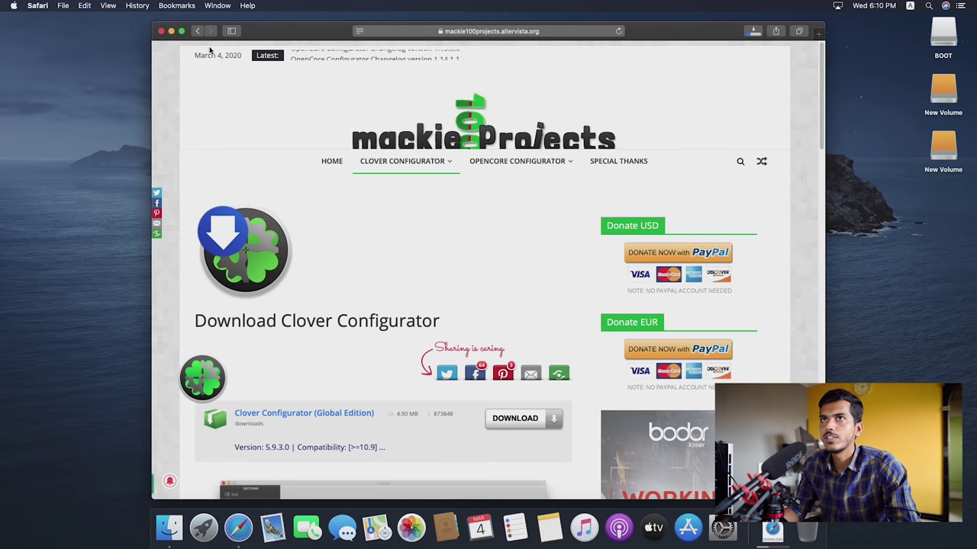
pyautogui.click(162, 31)
pyautogui.click(774, 534)
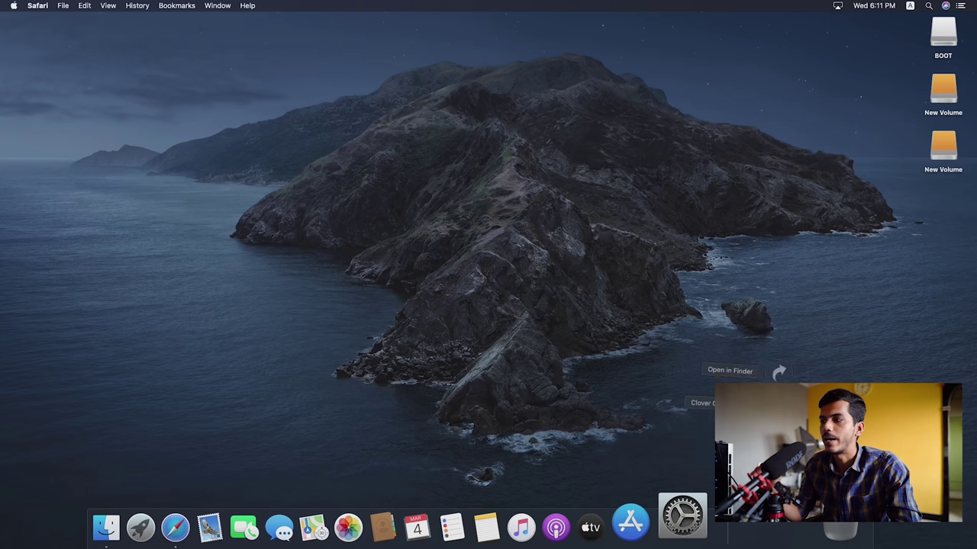
pyautogui.click(702, 437)
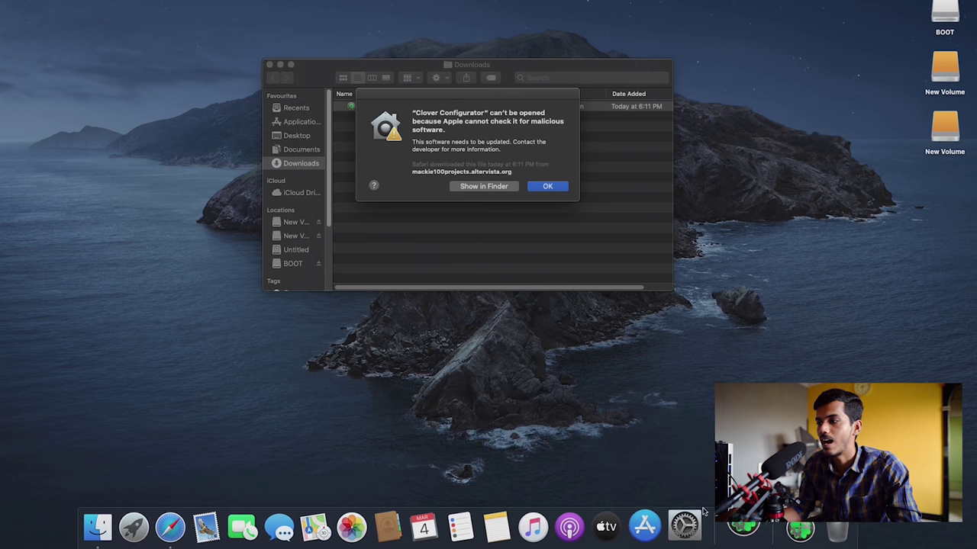
# Allow the blocked Clover Configurator to open anyway through Security & Privacy, and close the leftover windows.
pyautogui.click(687, 524)
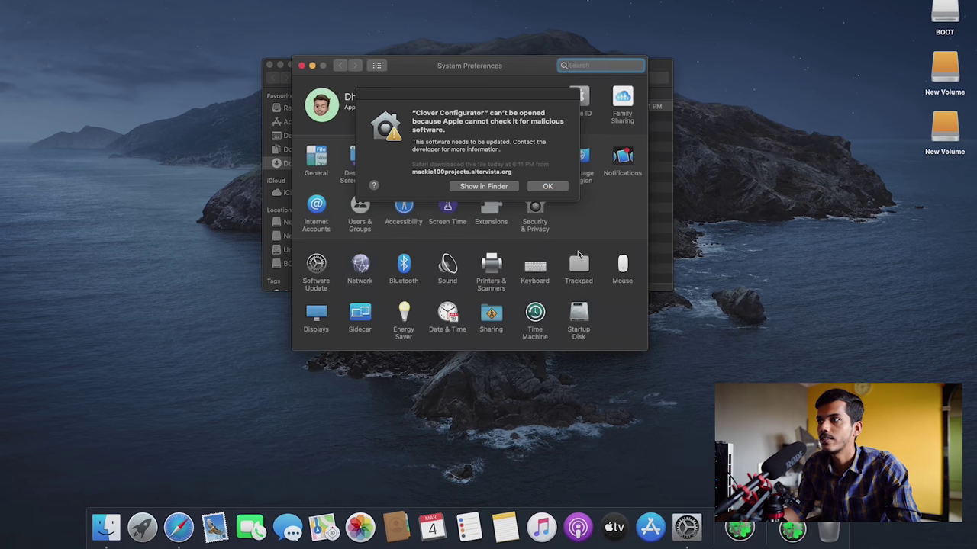
pyautogui.click(547, 187)
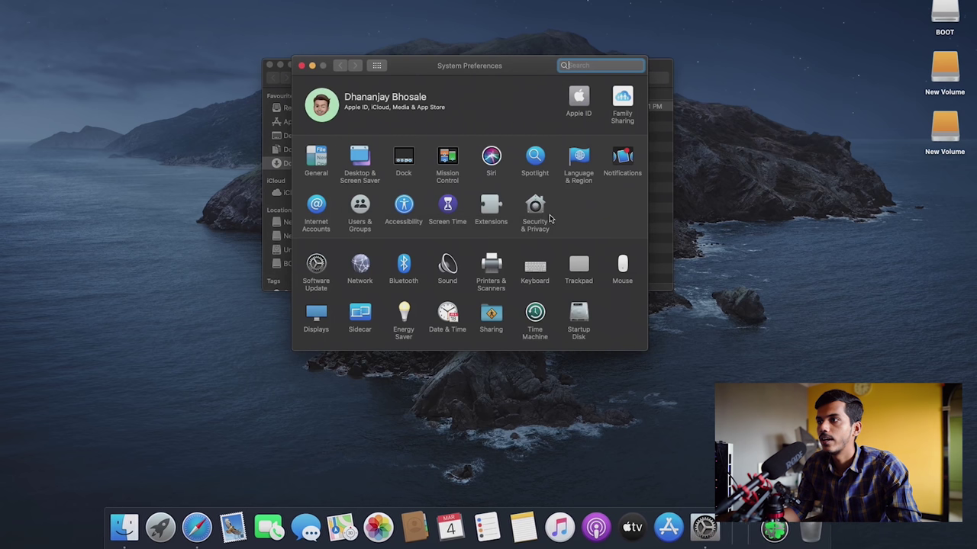
pyautogui.click(540, 214)
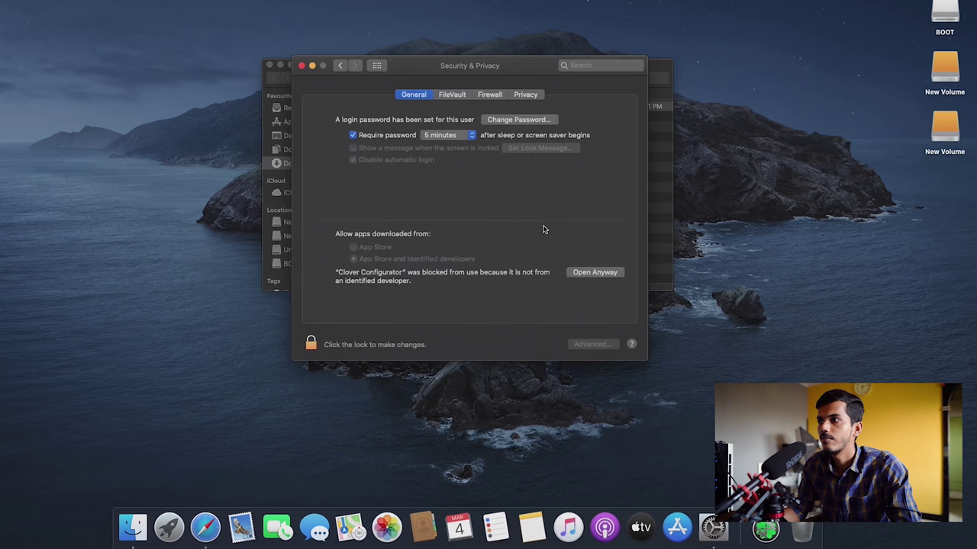
pyautogui.click(593, 275)
pyautogui.click(512, 181)
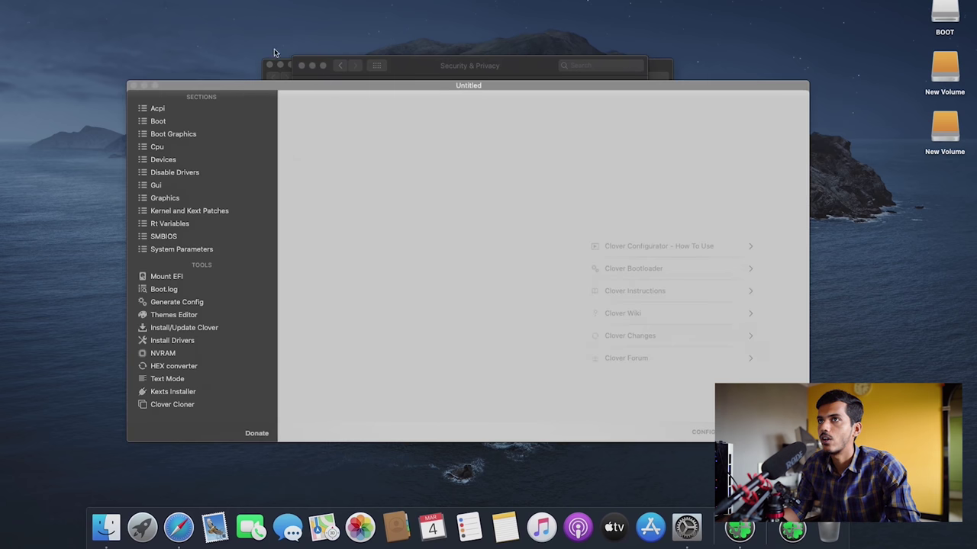
pyautogui.click(301, 65)
pyautogui.click(270, 66)
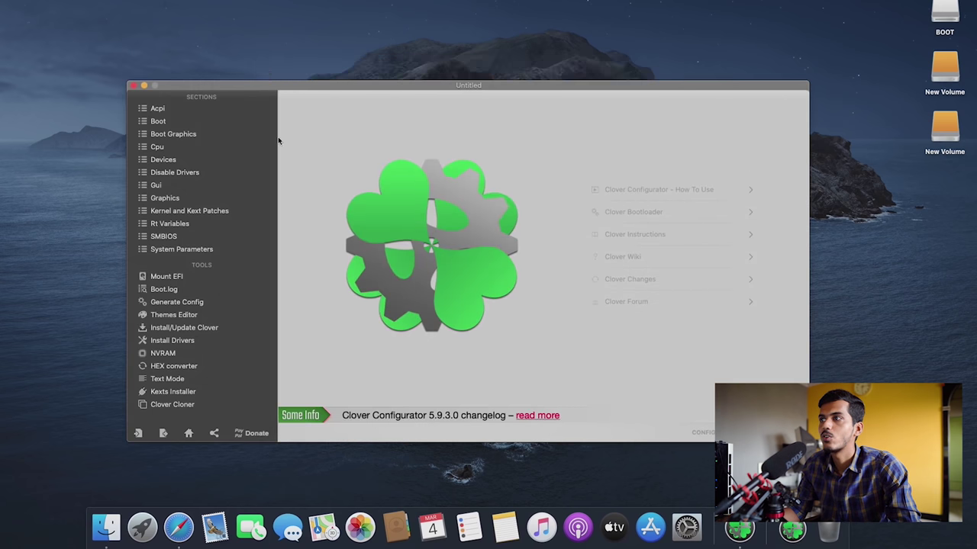
# Mount the EFI partition of the HackMac APFS container (disk4s1), authorizing it with the account password.
pyautogui.click(171, 278)
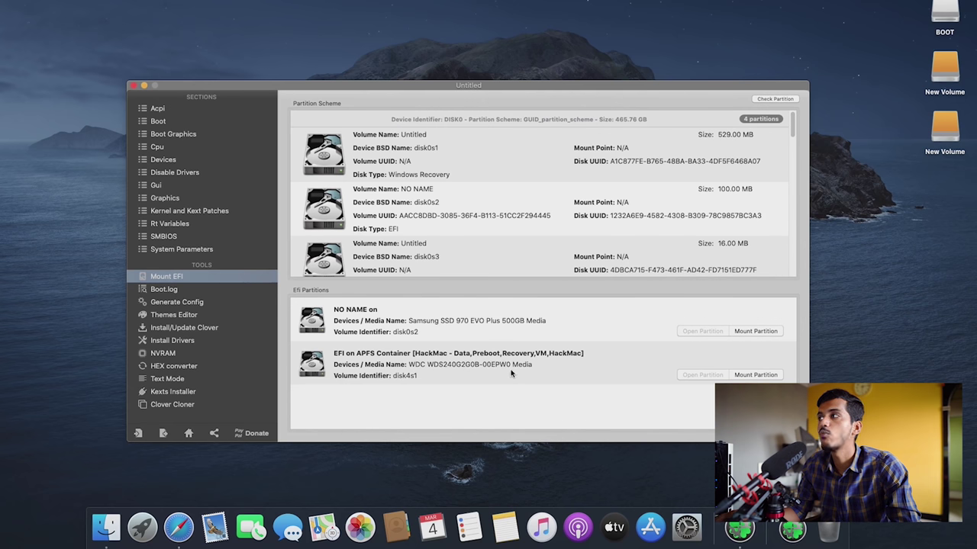
pyautogui.click(753, 374)
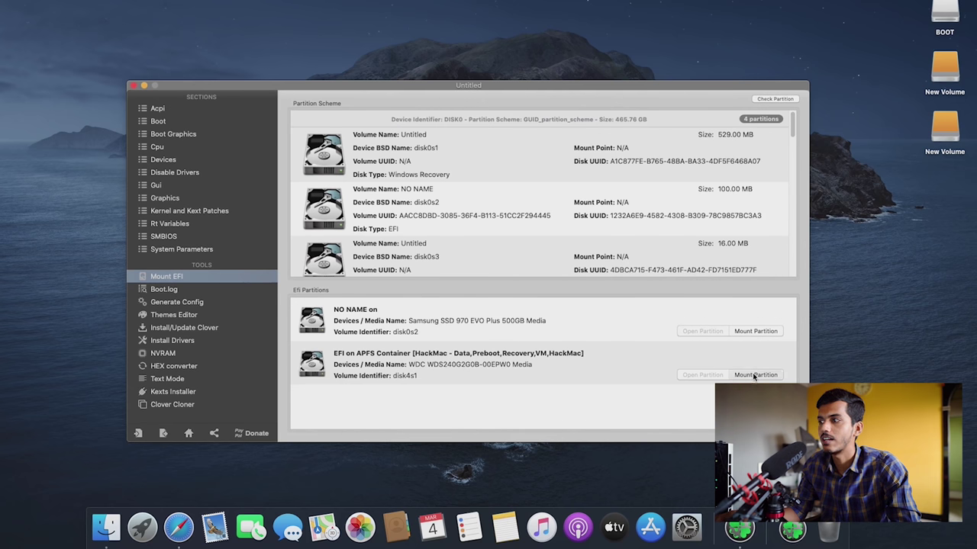
pyautogui.write('*******')
pyautogui.press('Return')
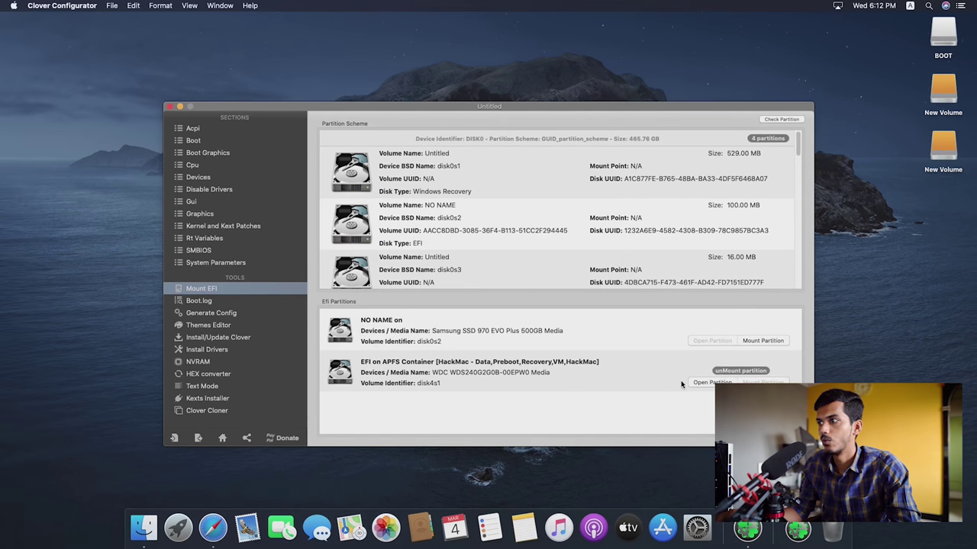
# Open the mounted EFI partition and the BOOT drive and arrange their Finder windows side by side.
pyautogui.click(702, 382)
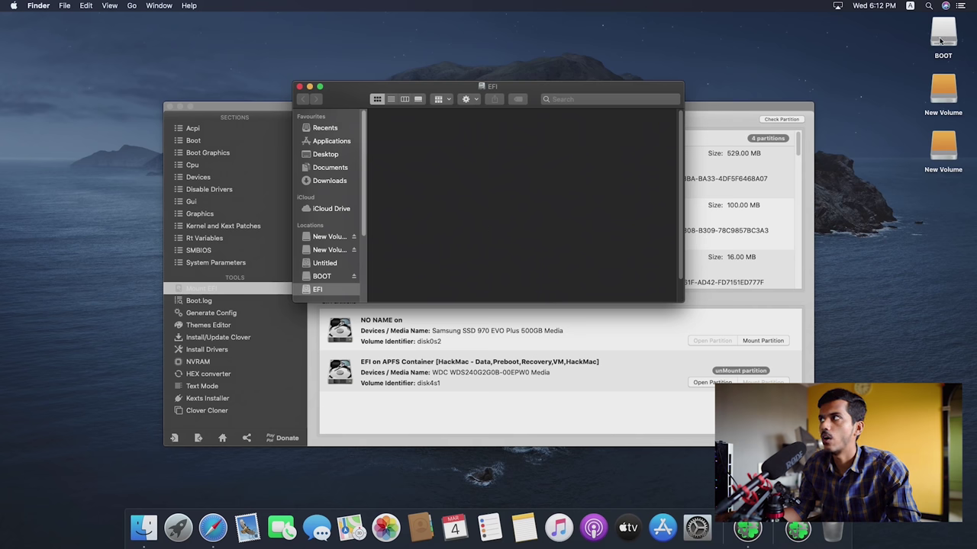
pyautogui.doubleClick(940, 41)
pyautogui.moveTo(598, 98); pyautogui.dragTo(831, 71)
pyautogui.moveTo(505, 88); pyautogui.dragTo(329, 47)
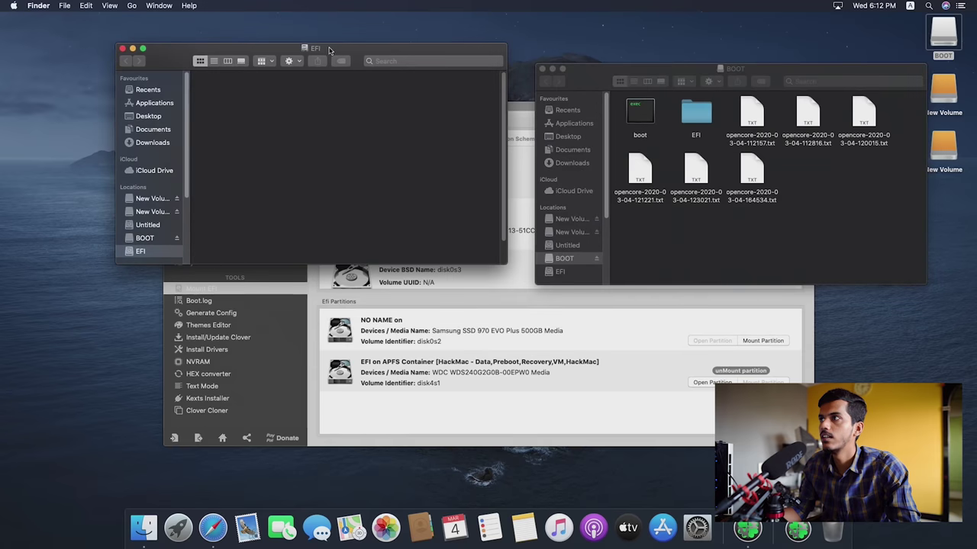
# Copy the EFI folder from BOOT into the EFI partition, unmount that partition and close Clover Configurator.
pyautogui.click(693, 115)
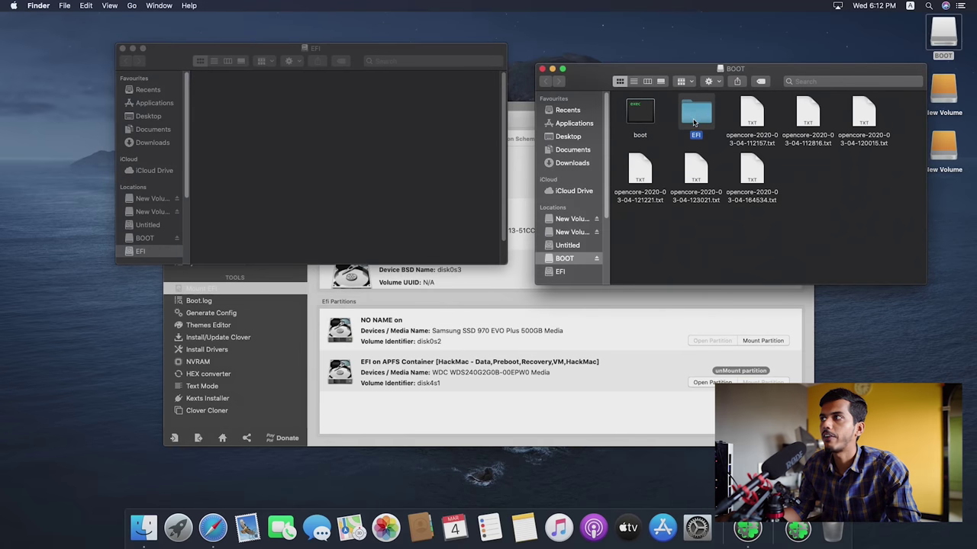
pyautogui.moveTo(694, 122); pyautogui.dragTo(309, 130)
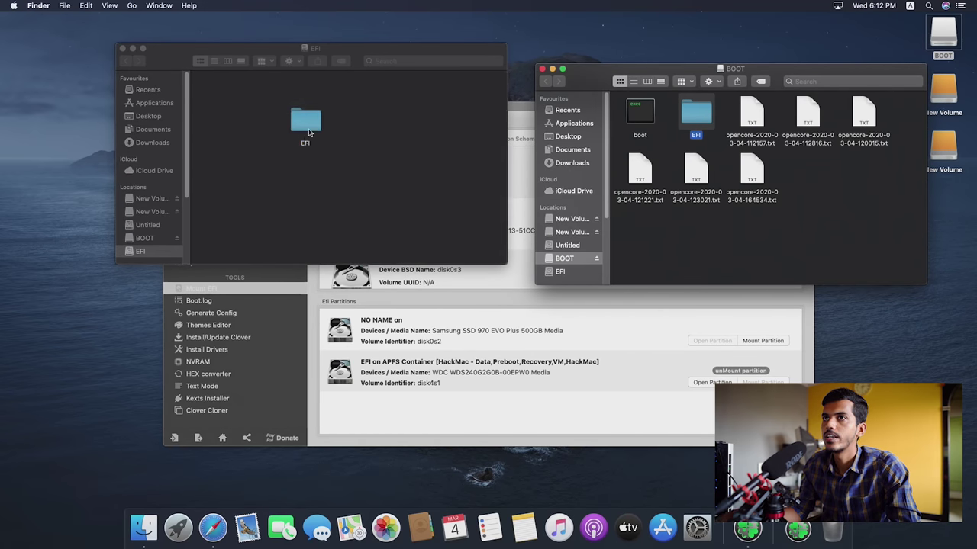
pyautogui.click(738, 372)
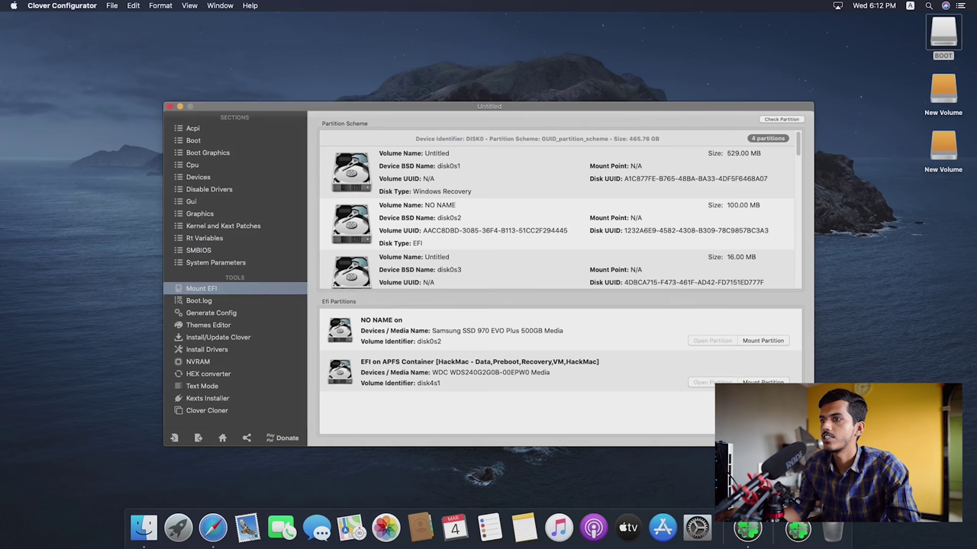
pyautogui.click(170, 107)
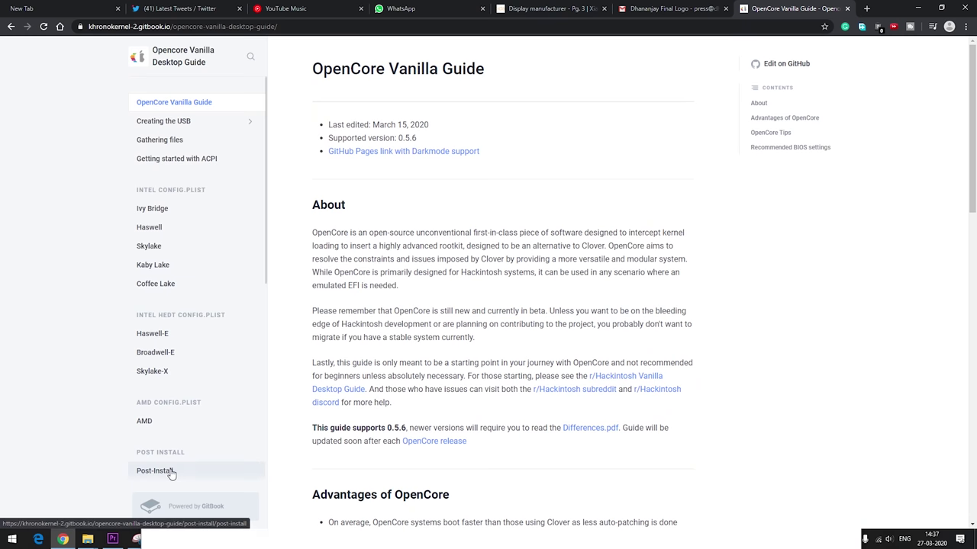
# Read the instructions for booting macOS without a USB in the OpenCore Vanilla guide's Post-Install section in Chrome.
pyautogui.click(167, 471)
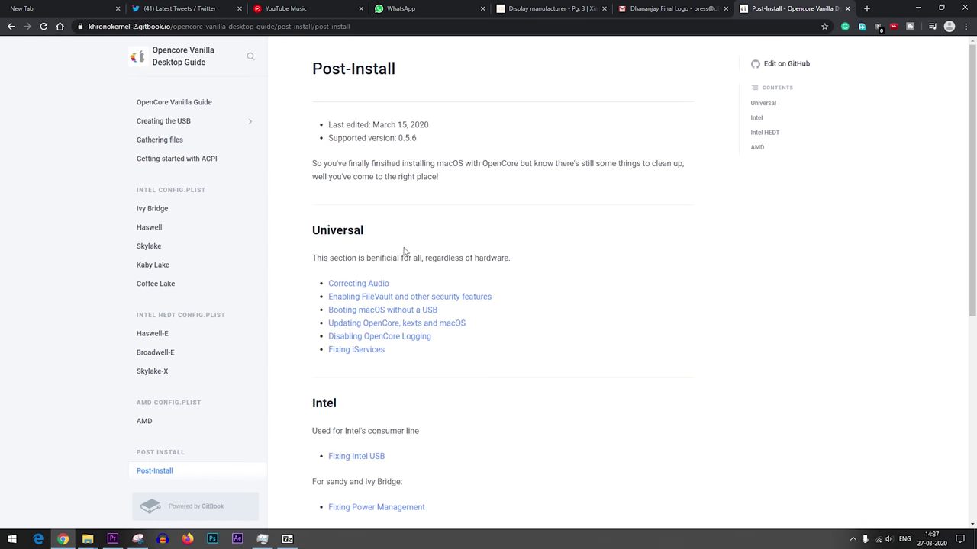
pyautogui.click(370, 311)
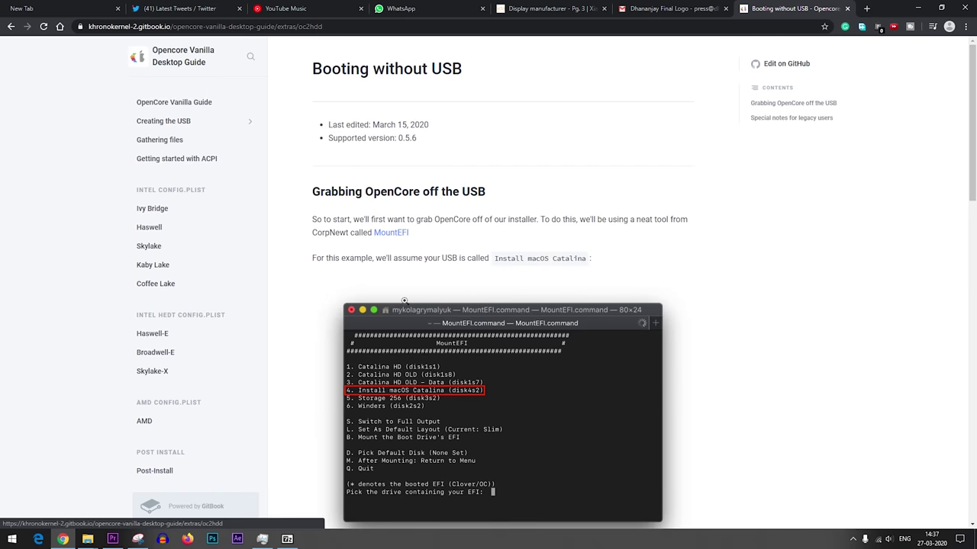
pyautogui.scroll(-15, 349, 239)
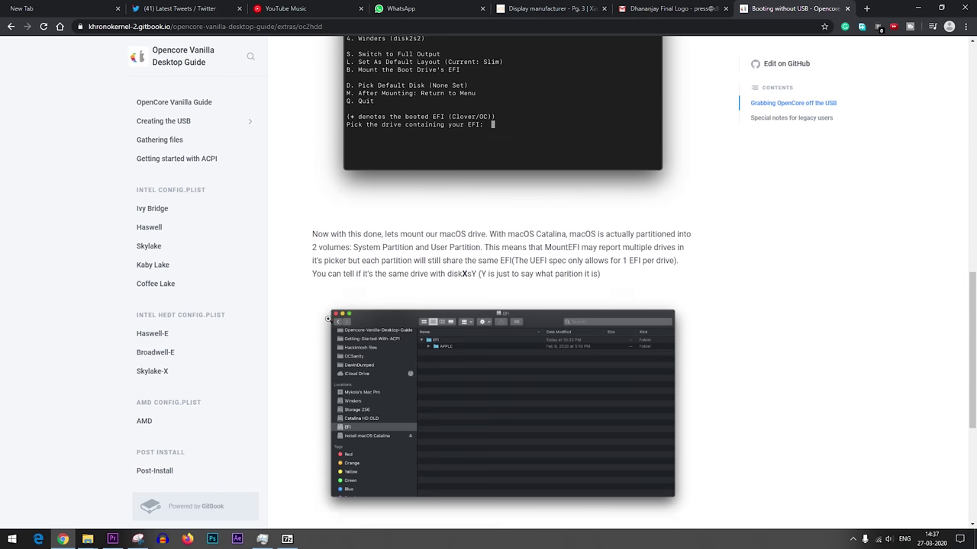
pyautogui.scroll(8, 331, 290)
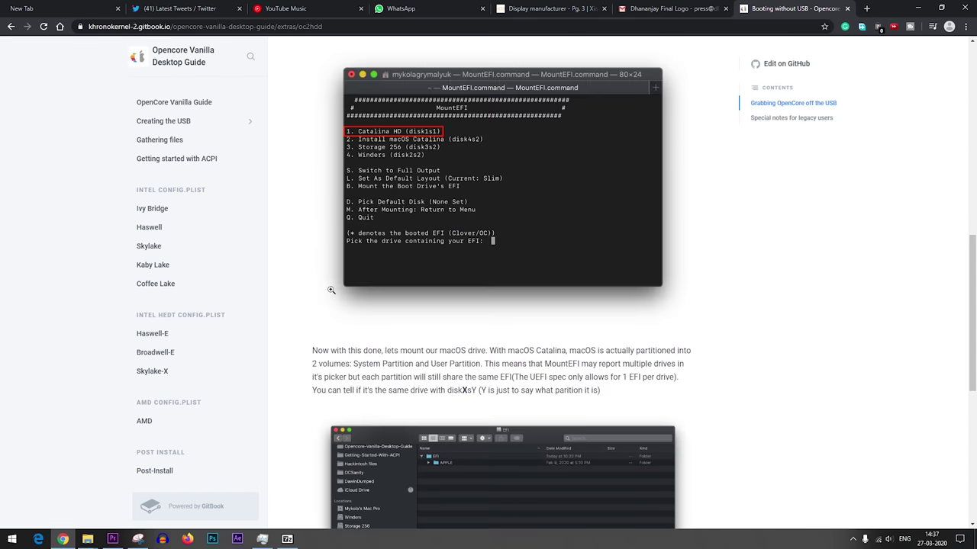
pyautogui.scroll(4, 330, 290)
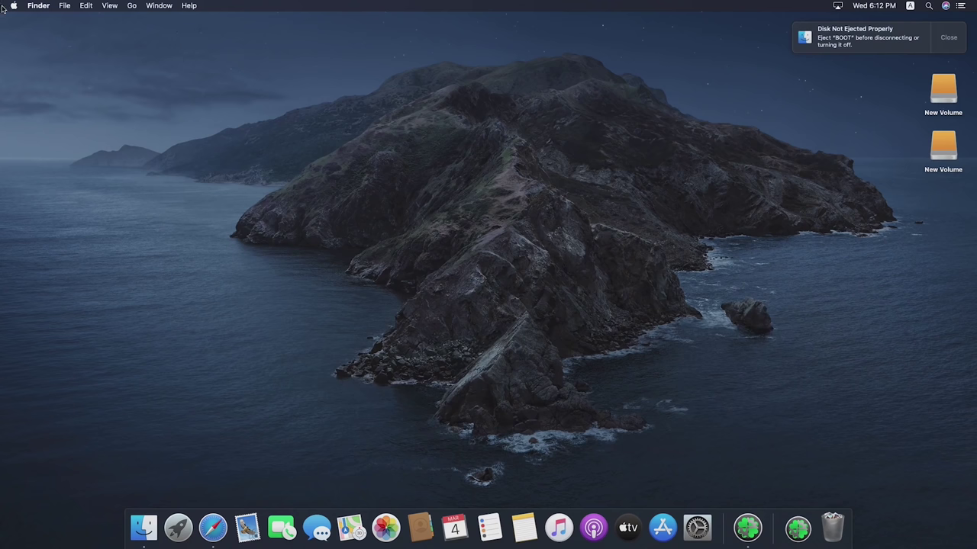
# Restart the Mac with the option to reopen windows when logging back in enabled.
pyautogui.click(14, 5)
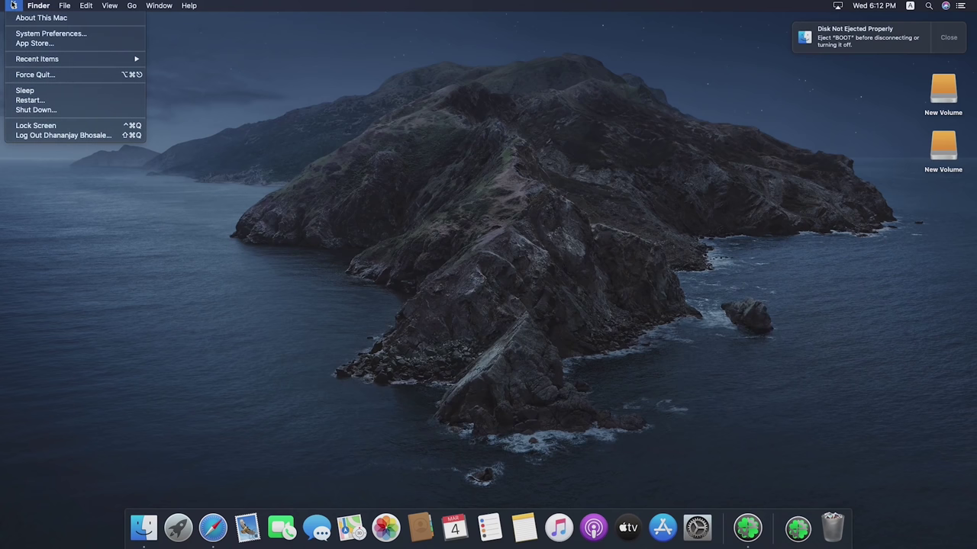
pyautogui.click(50, 100)
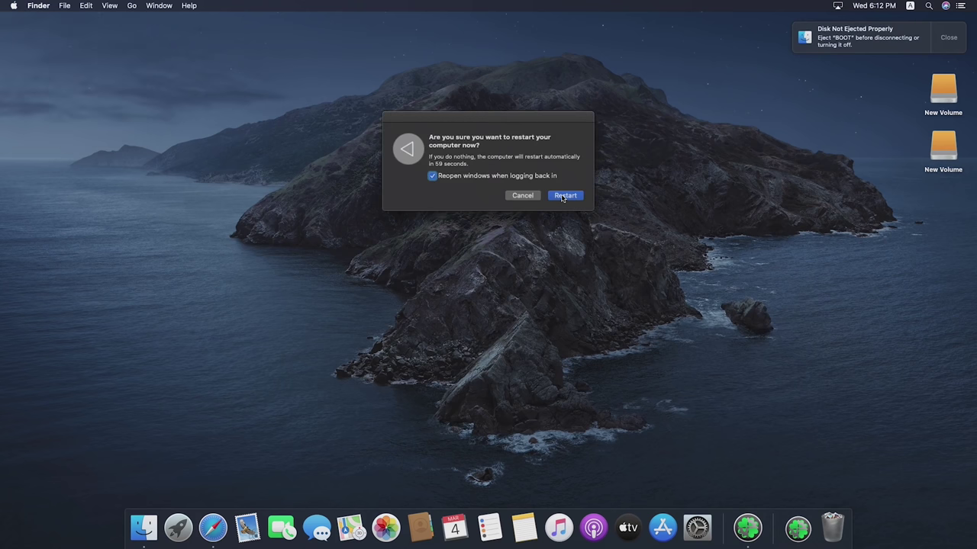
pyautogui.click(565, 196)
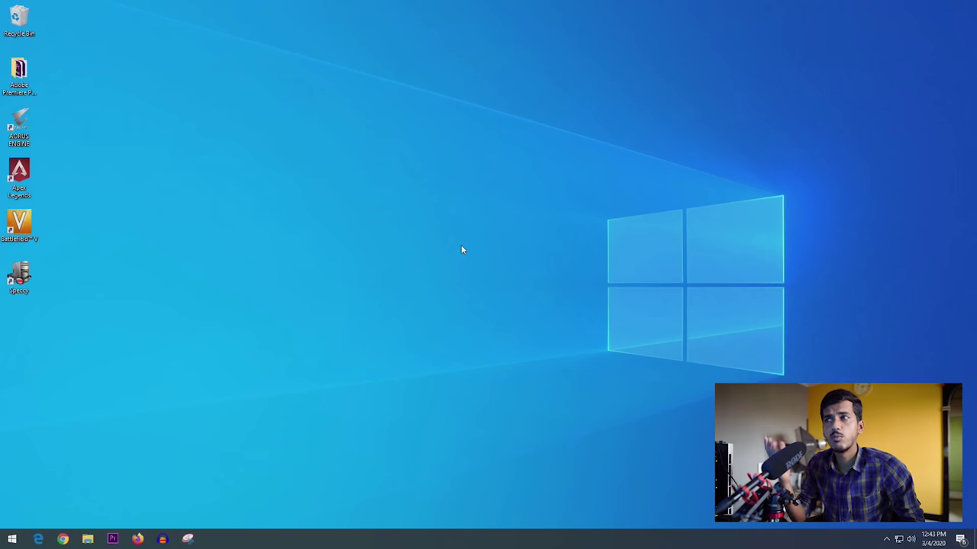
# Restart the computer from Windows to get into the BIOS setup.
pyautogui.click(12, 539)
pyautogui.click(12, 516)
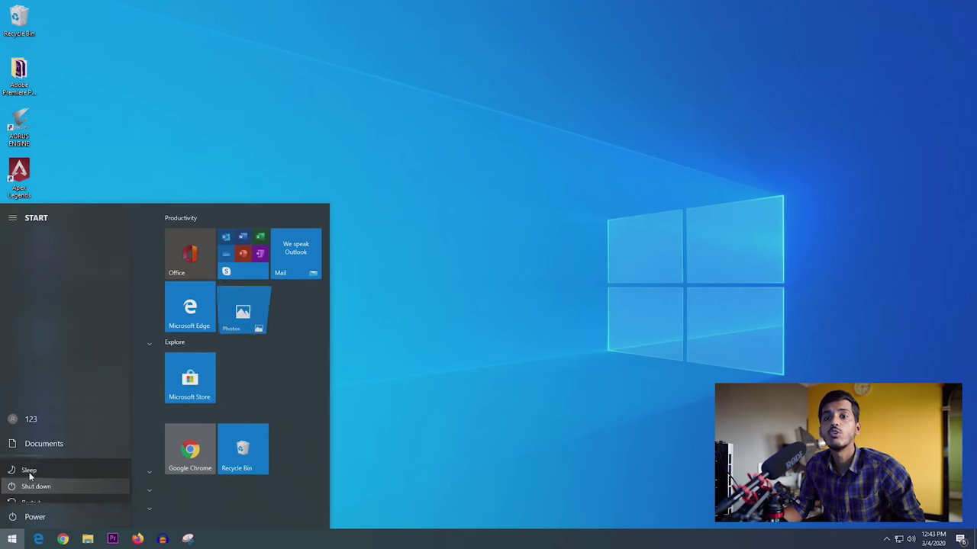
pyautogui.click(44, 496)
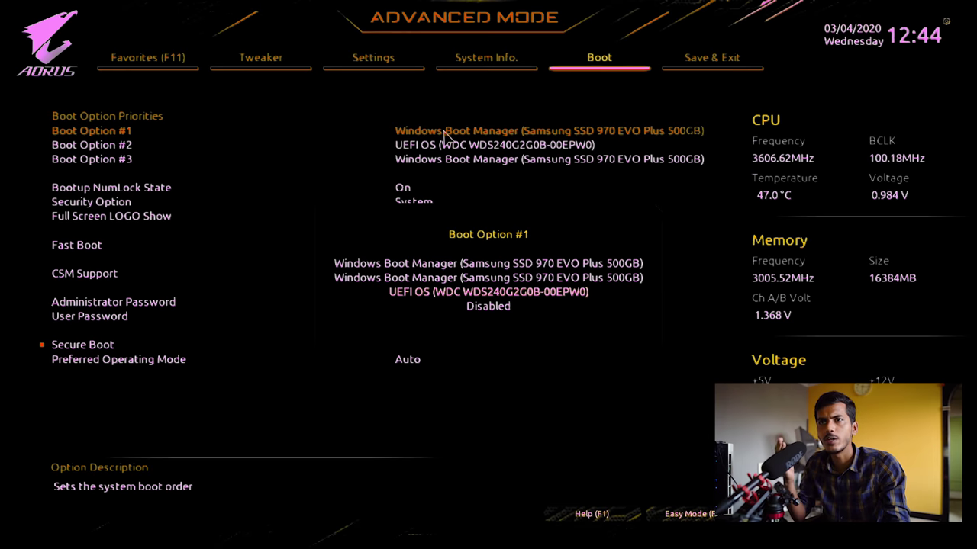
# Set Boot Option #1 to UEFI OS (WDC WDS240G2G0B-00EPW0) and exit the BIOS, saving the configuration.
pyautogui.press('Return')
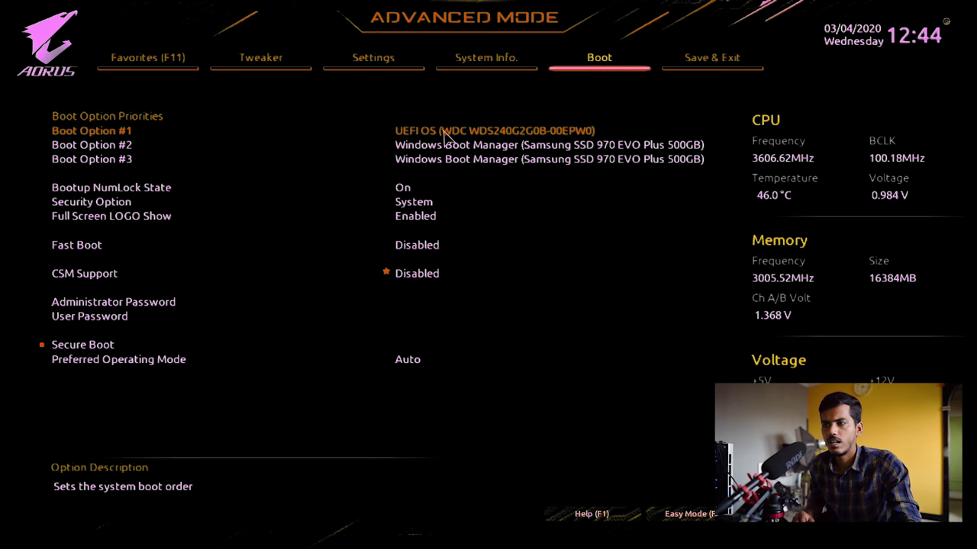
pyautogui.press('Right')
pyautogui.press('Return')
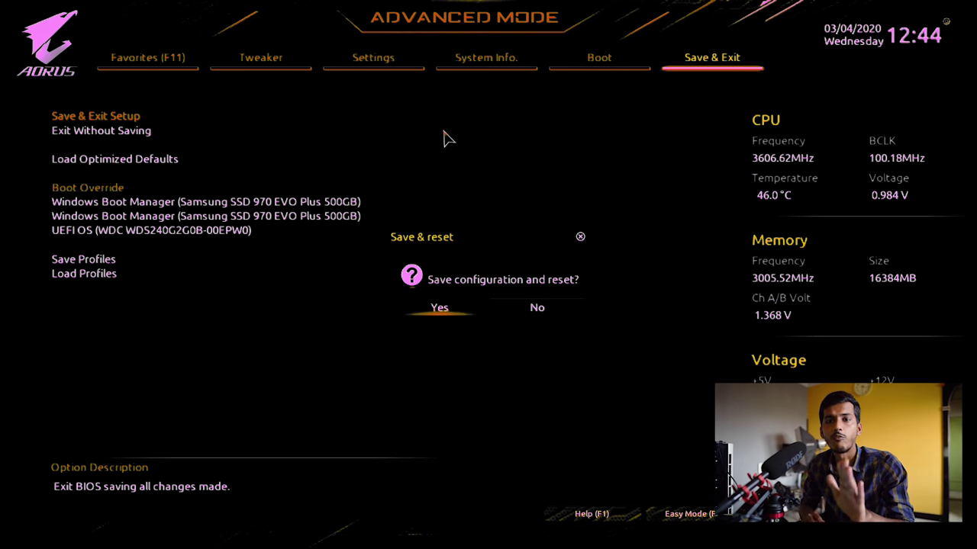
pyautogui.press('Return')
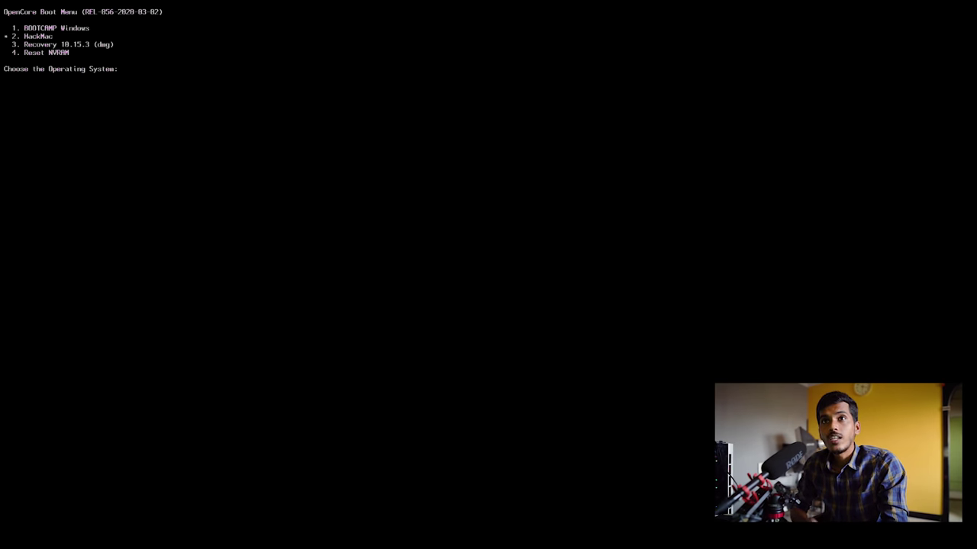
# Choose HackMac in the OpenCore boot menu to start macOS.
pyautogui.press('Return')
pyautogui.press('Down')
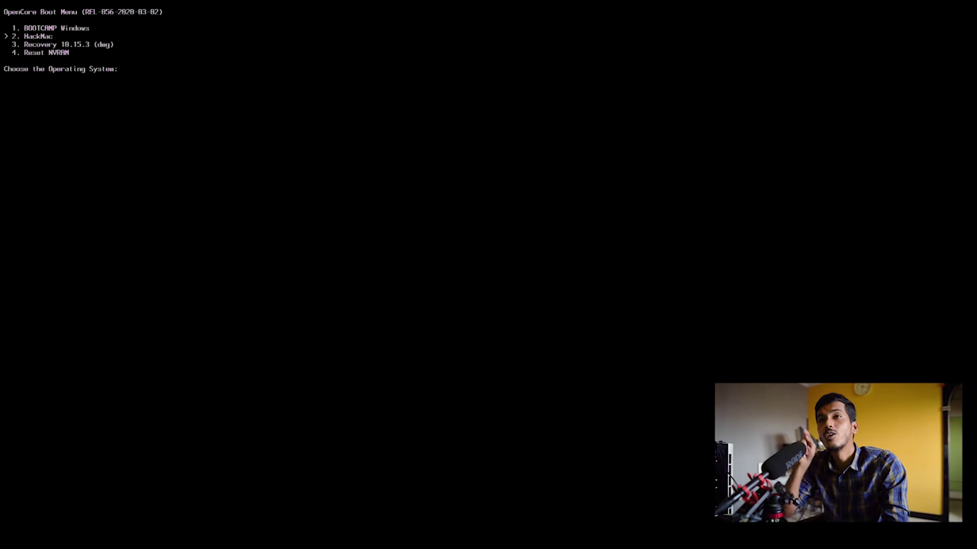
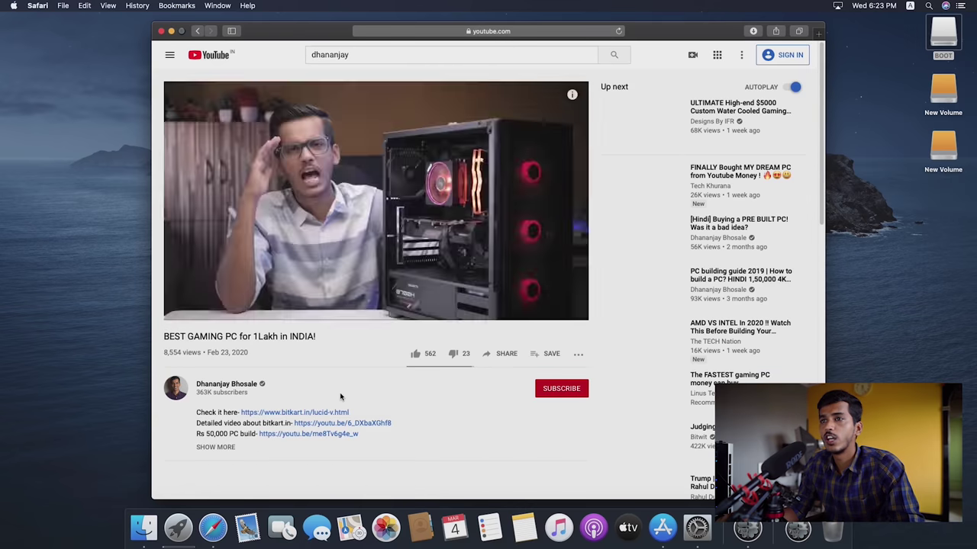
# Pause the YouTube video and clear the Safari, Sound preferences and Finder windows off the desktop.
pyautogui.moveTo(236, 315)
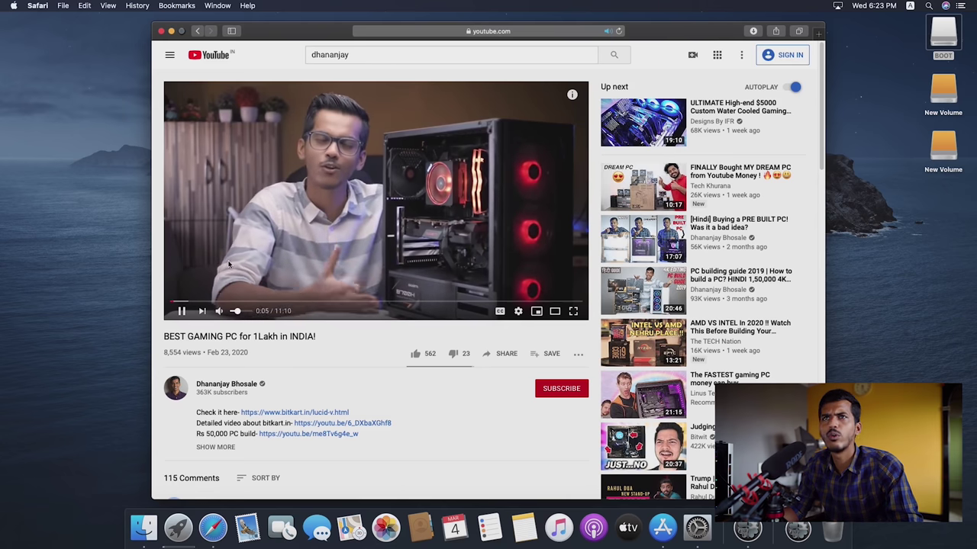
pyautogui.press('space')
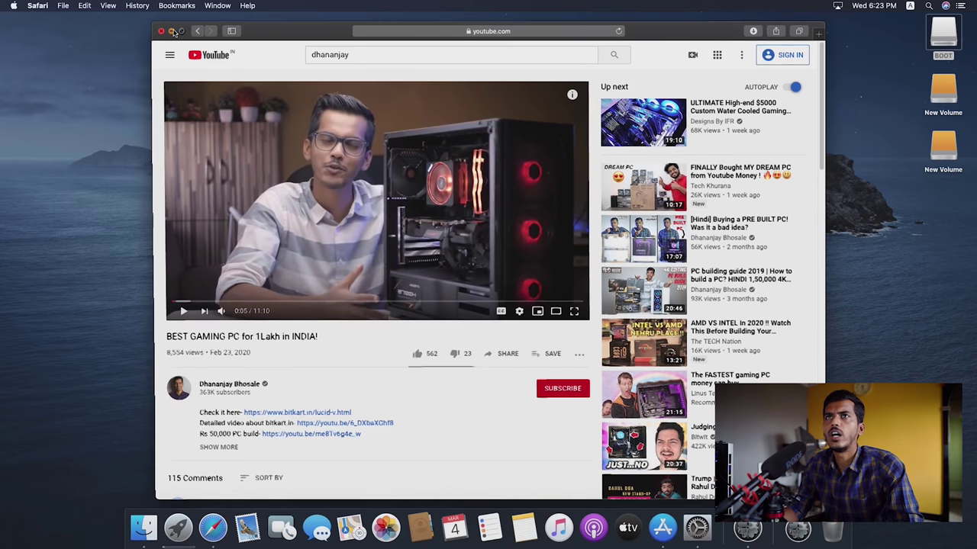
pyautogui.click(172, 31)
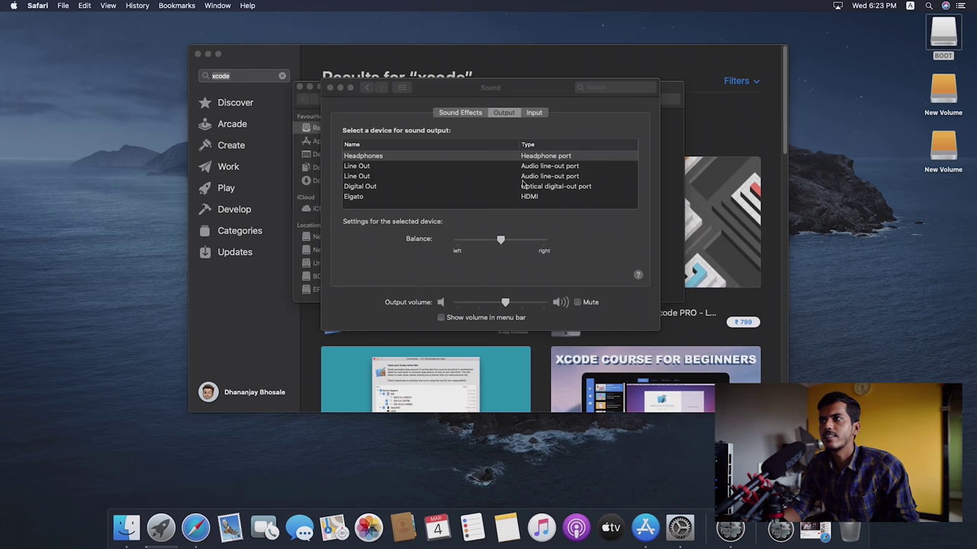
pyautogui.click(330, 88)
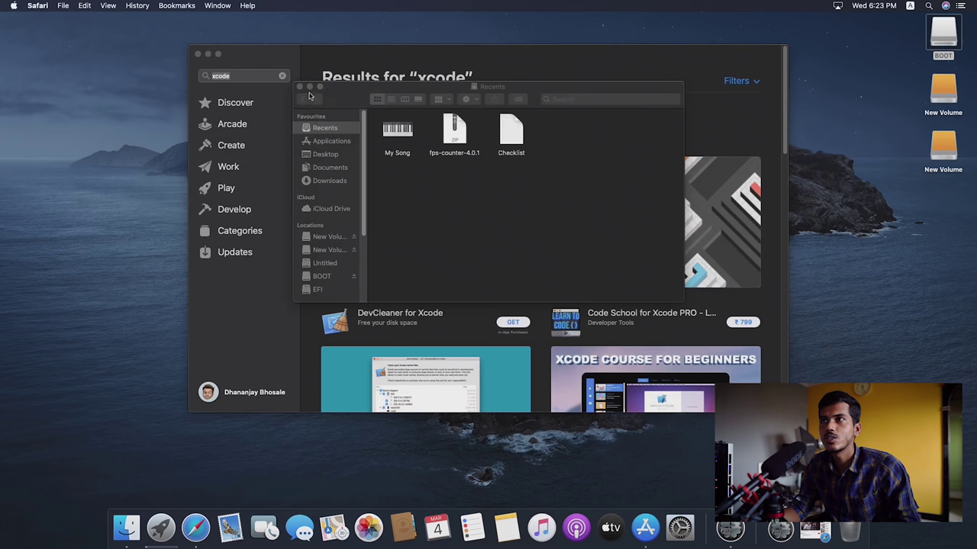
pyautogui.click(300, 87)
# Open config.plist from the OC folder inside the BOOT drive's EFI folder in Xcode.
pyautogui.click(400, 144)
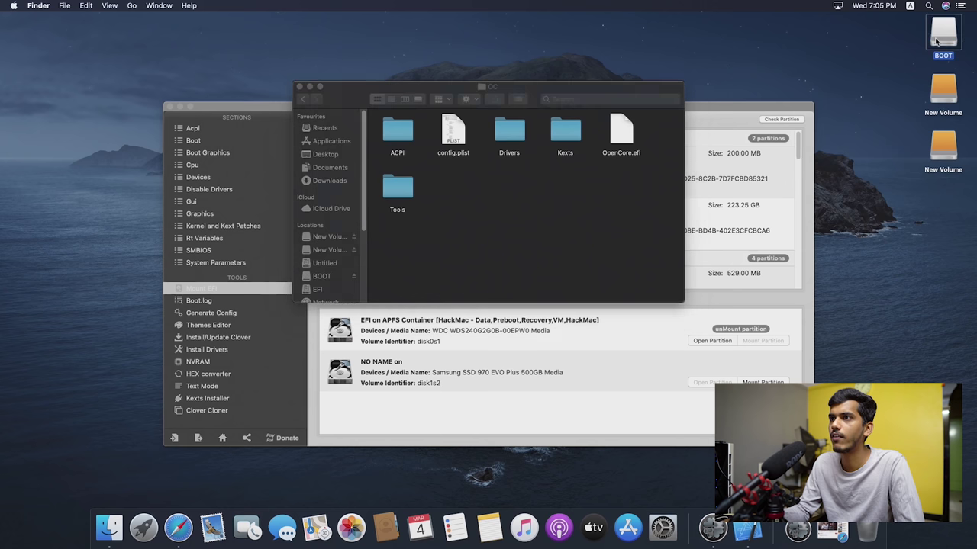
pyautogui.doubleClick(463, 141)
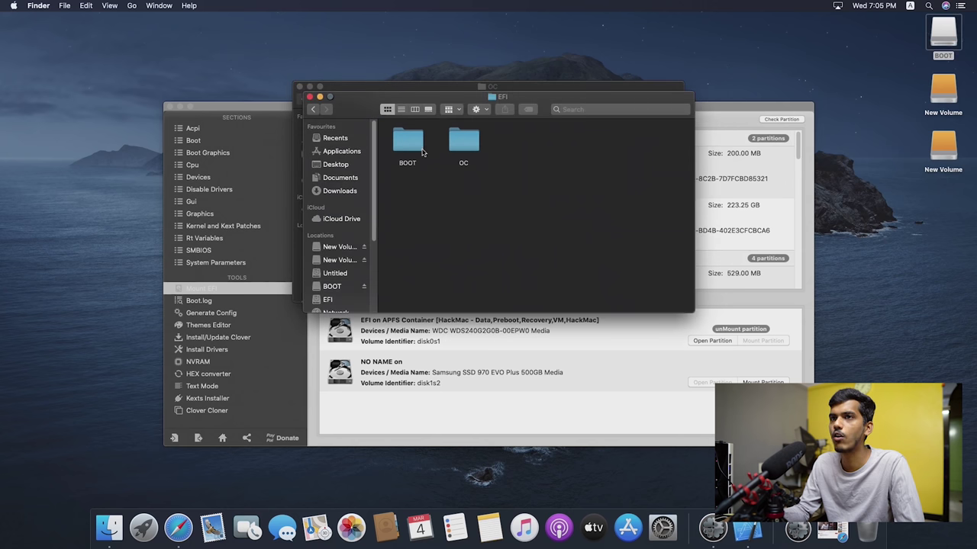
pyautogui.doubleClick(463, 141)
pyautogui.doubleClick(464, 145)
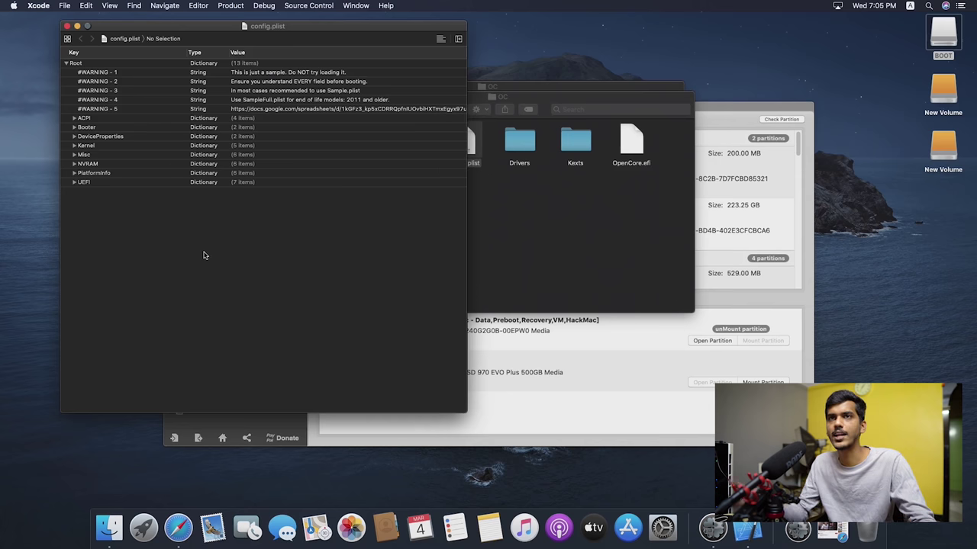
# Search config.plist for "timeout" and set the Timeout value under Misc > Boot to 5.
pyautogui.press('super+f')
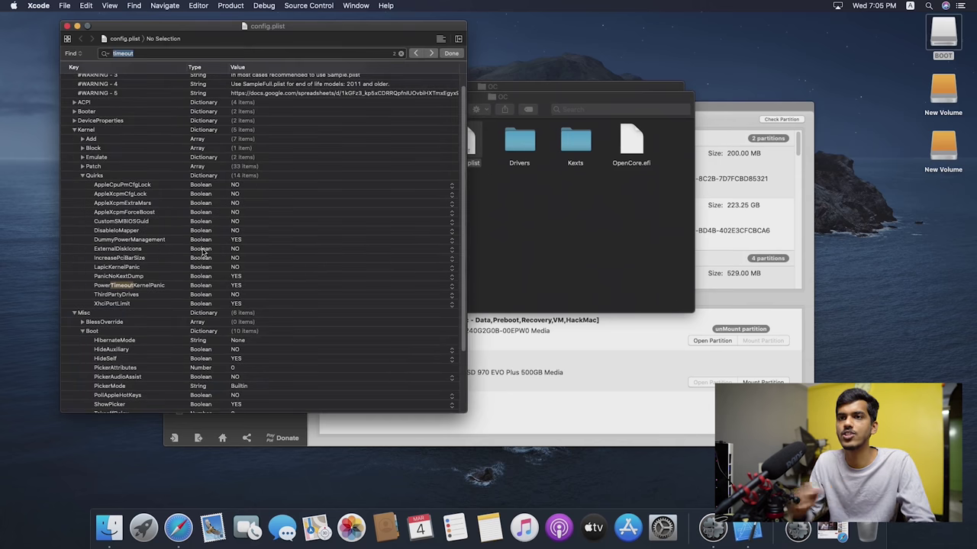
pyautogui.press('Return')
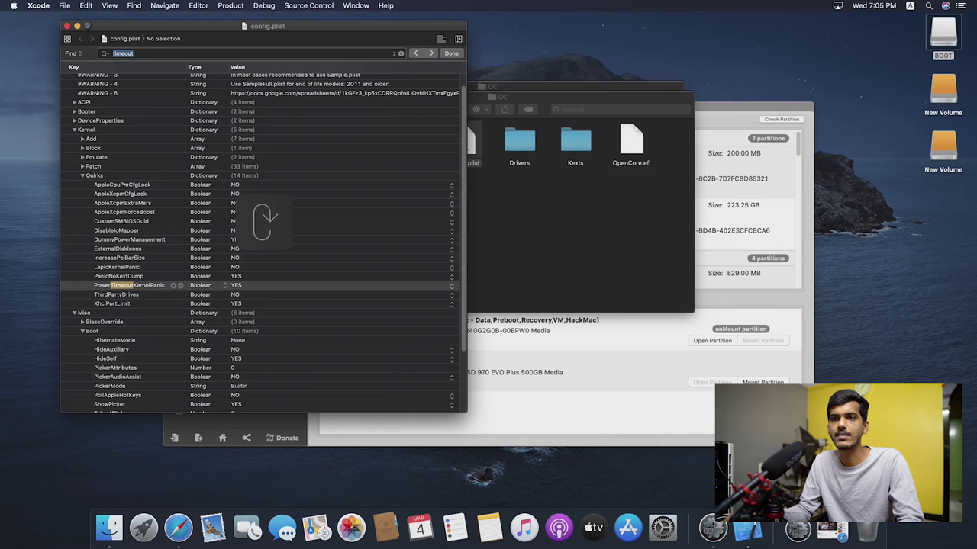
pyautogui.scroll(-2, 202, 243)
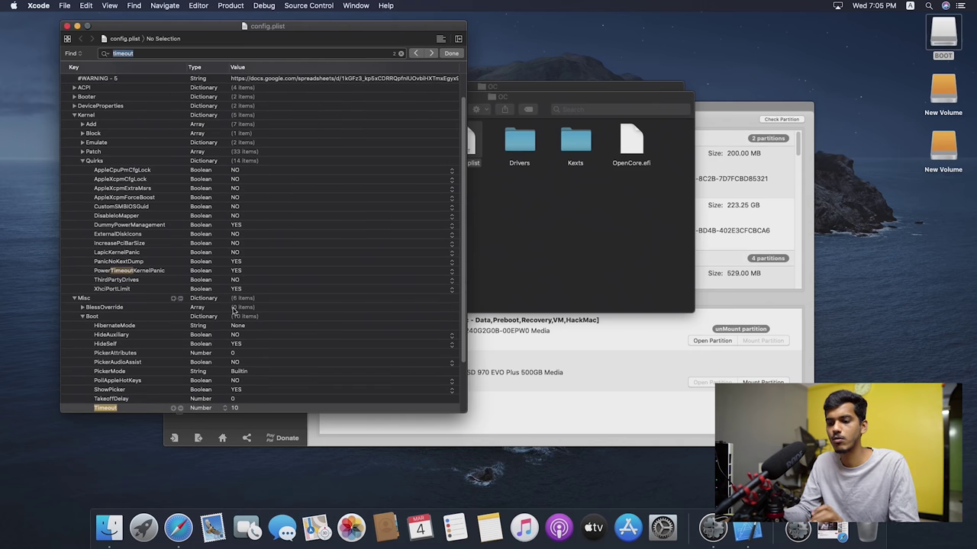
pyautogui.press('Return')
pyautogui.click(240, 346)
pyautogui.click(238, 344)
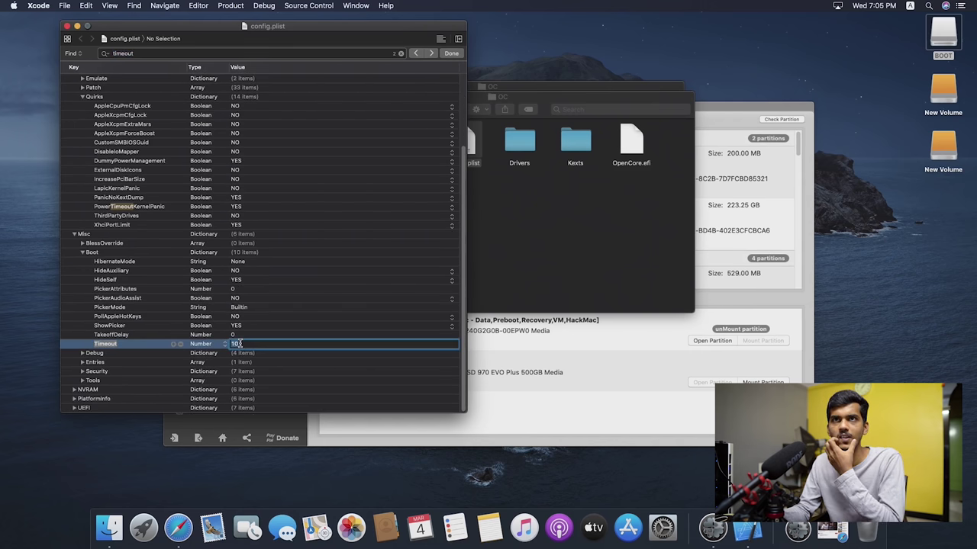
pyautogui.click(288, 356)
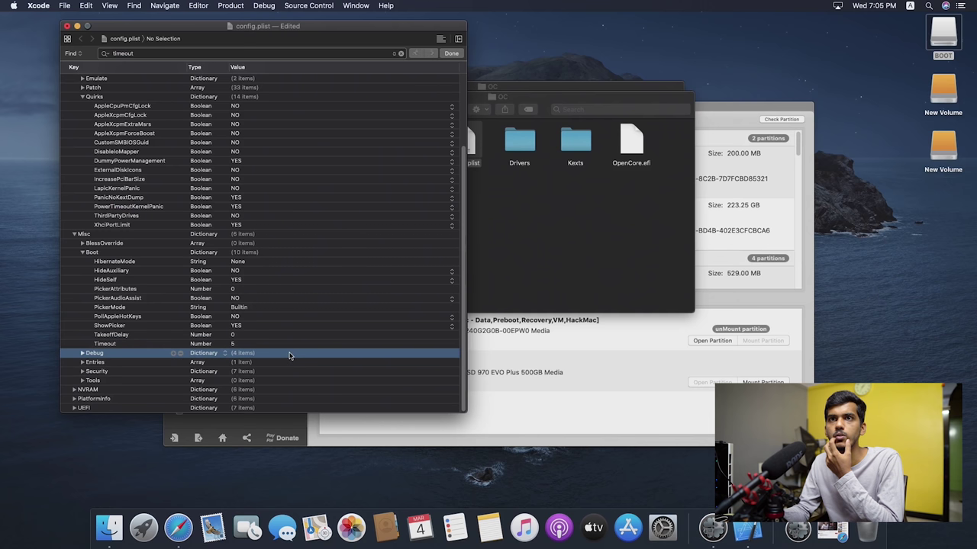
# Save and close config.plist, accepting that older versions cannot be accessed.
pyautogui.click(65, 5)
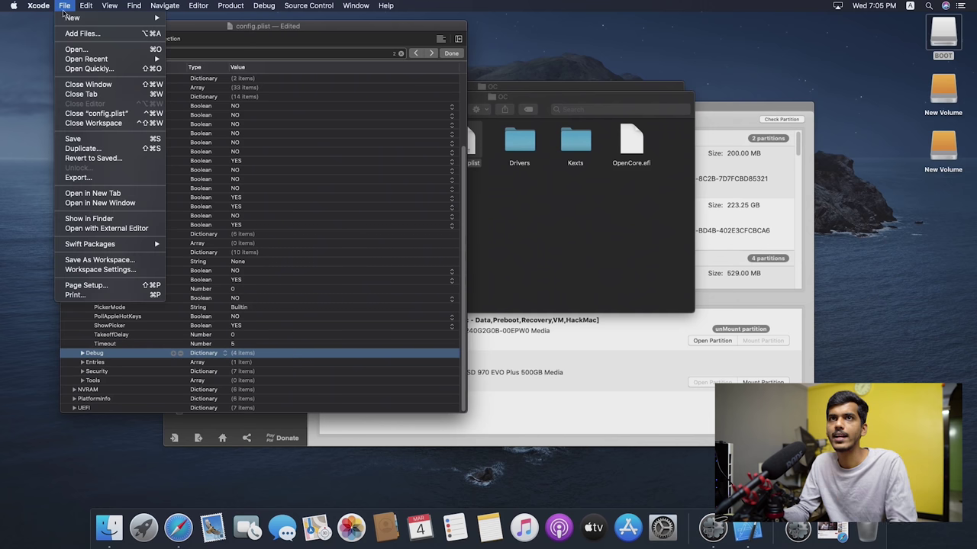
pyautogui.click(77, 139)
pyautogui.click(67, 27)
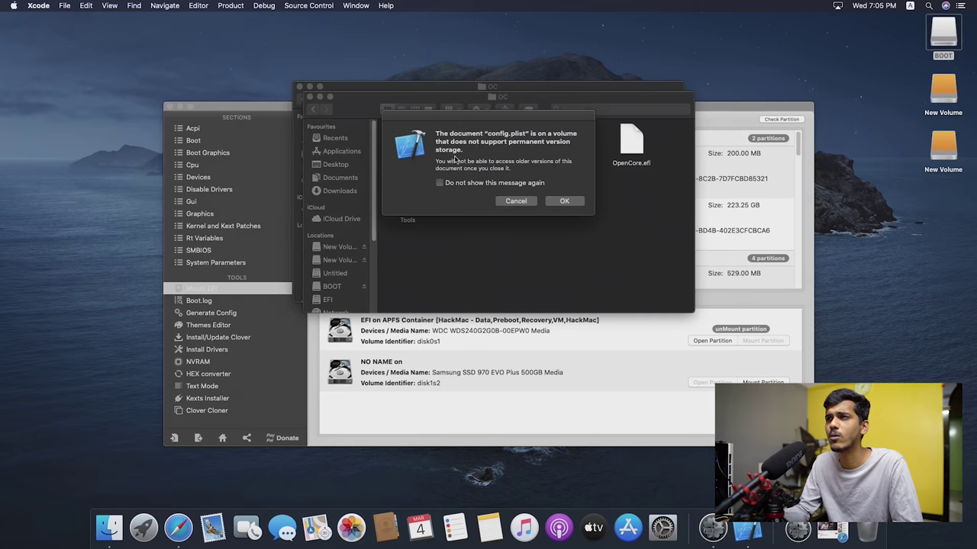
pyautogui.moveTo(450, 161); pyautogui.dragTo(538, 173)
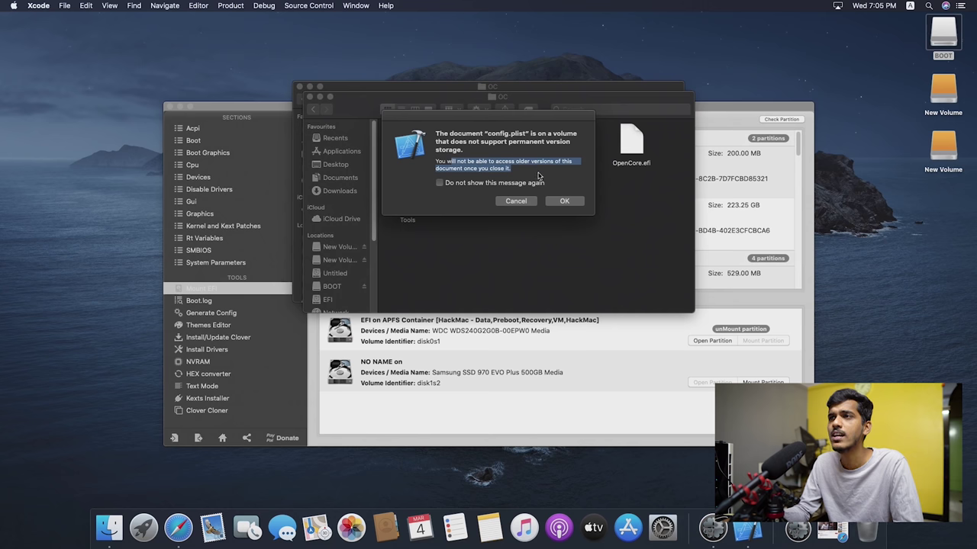
pyautogui.click(564, 202)
# Reopen config.plist from the BOOT drive, check the saved Timeout value under Misc > Boot, and close the file.
pyautogui.click(468, 141)
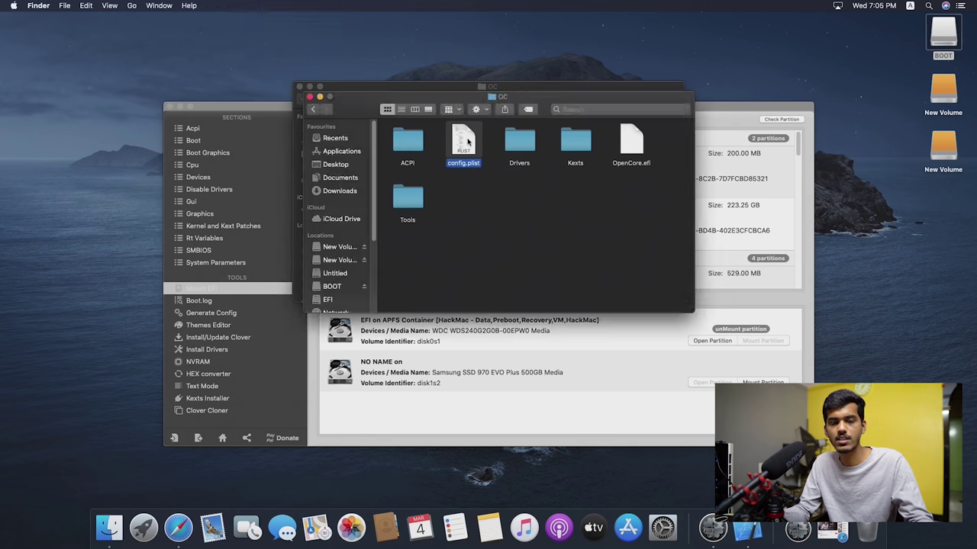
pyautogui.doubleClick(466, 141)
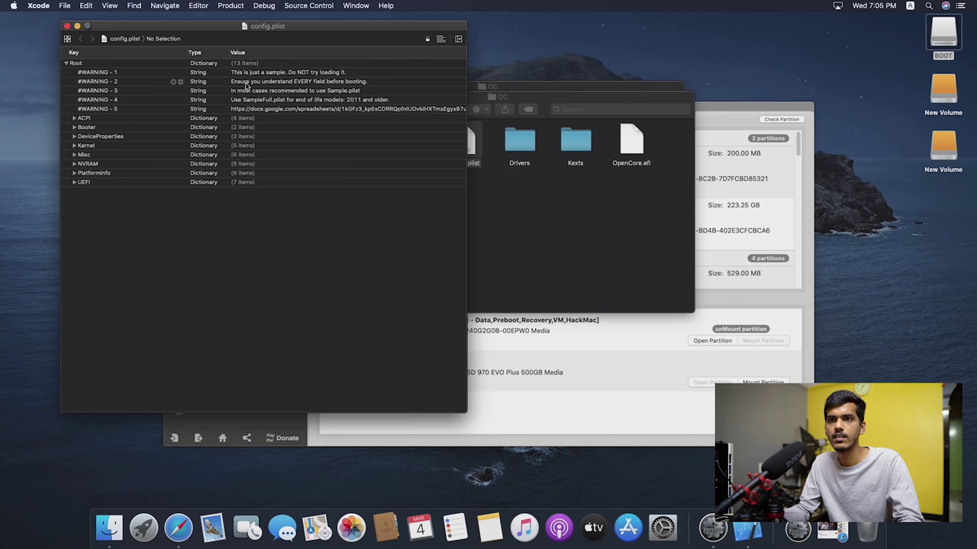
pyautogui.press('super+f')
pyautogui.press('Return')
pyautogui.press('Return')
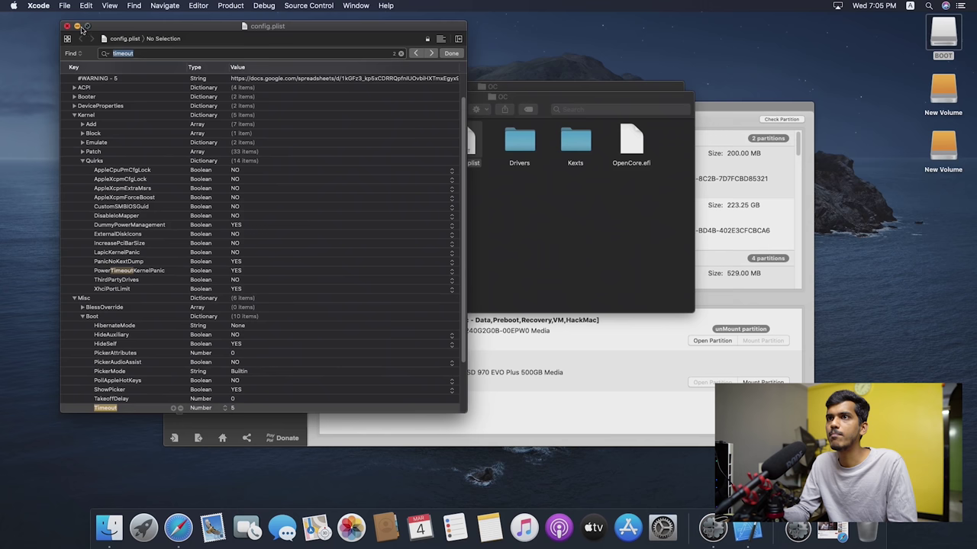
pyautogui.click(66, 26)
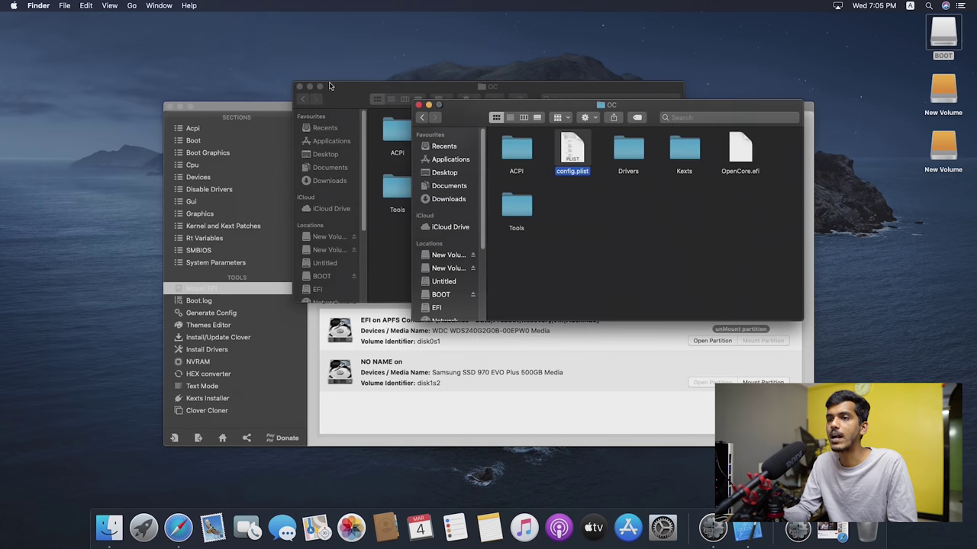
# Open the EFI folder on the HackMac drive's mounted EFI partition and arrange it beside the BOOT drive's OC folder window.
pyautogui.click(500, 415)
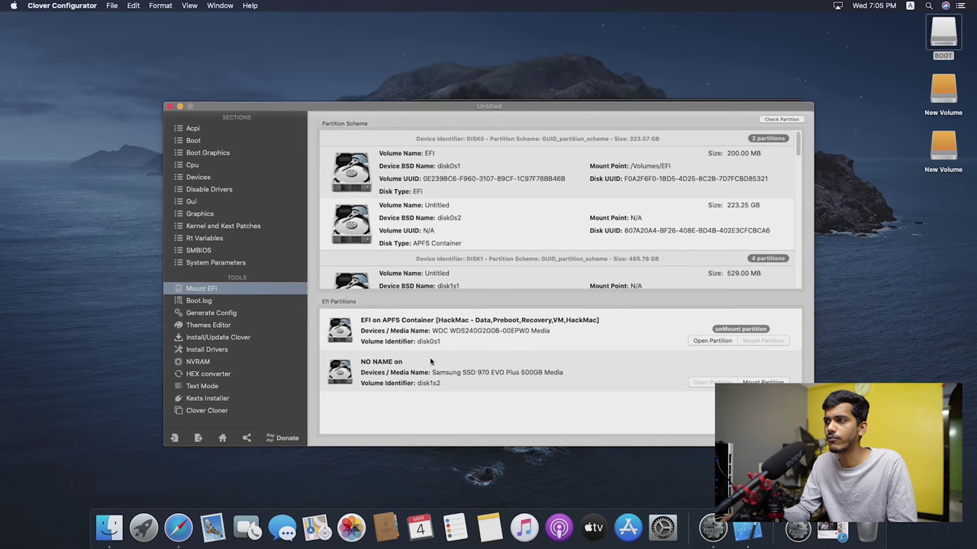
pyautogui.click(710, 341)
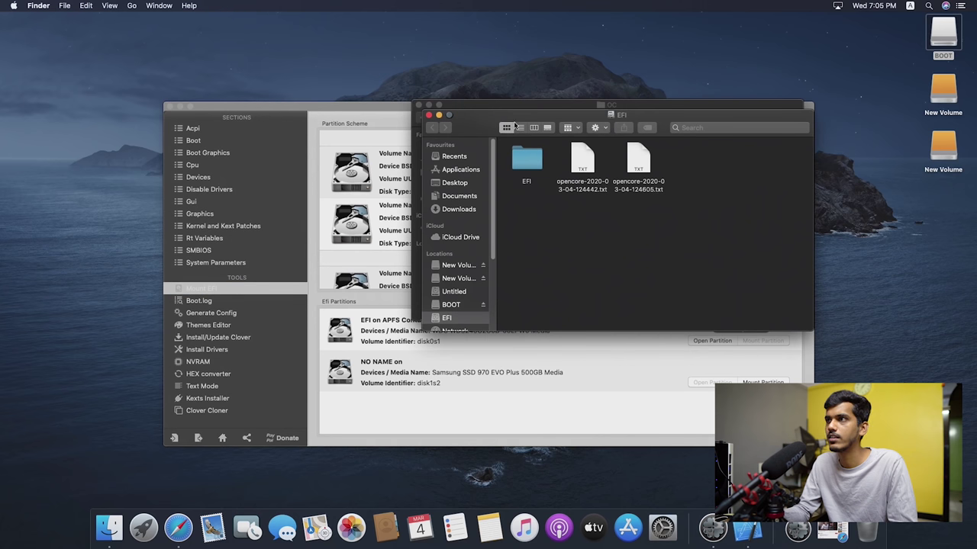
pyautogui.moveTo(516, 124); pyautogui.dragTo(218, 83)
pyautogui.doubleClick(228, 118)
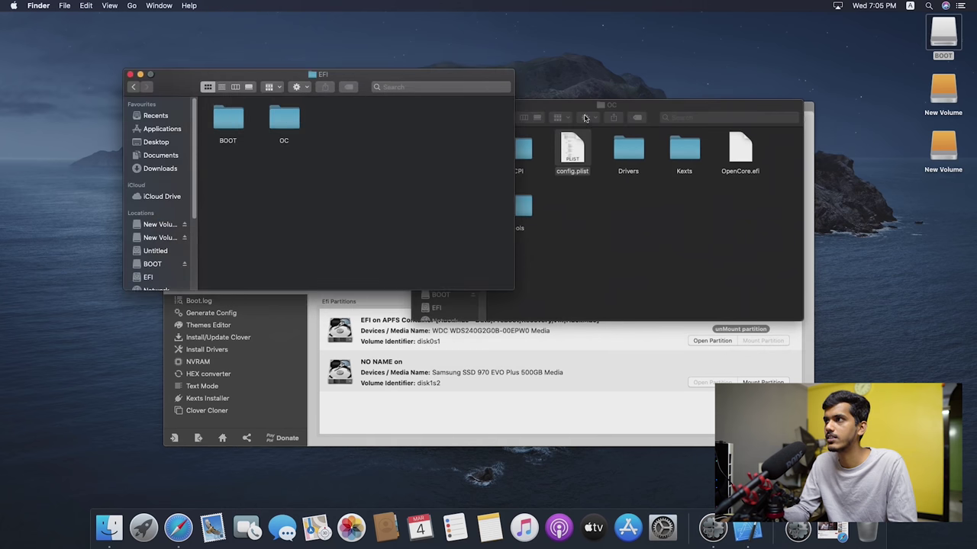
pyautogui.moveTo(585, 117); pyautogui.dragTo(715, 87)
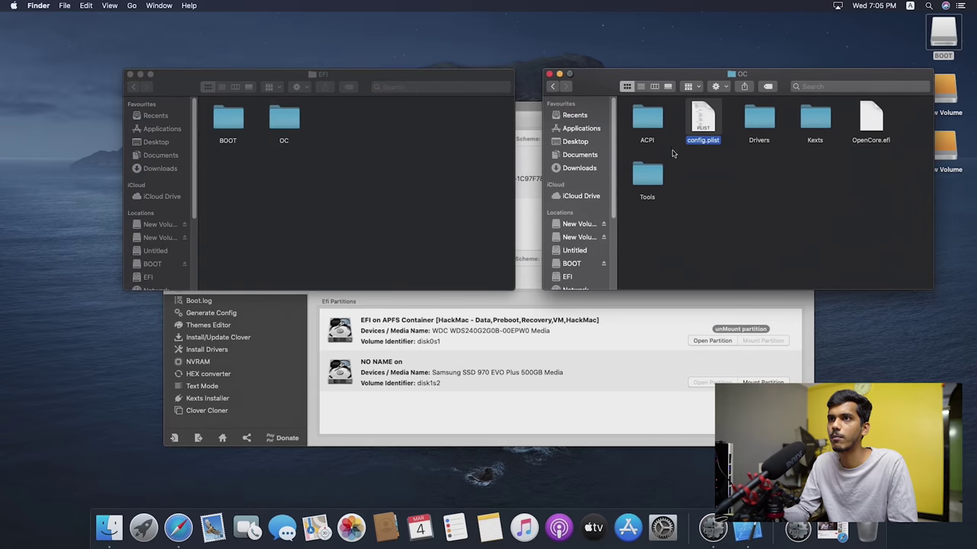
# Replace config.plist in the EFI partition's OC folder with the edited copy from the BOOT drive's OC folder.
pyautogui.doubleClick(286, 122)
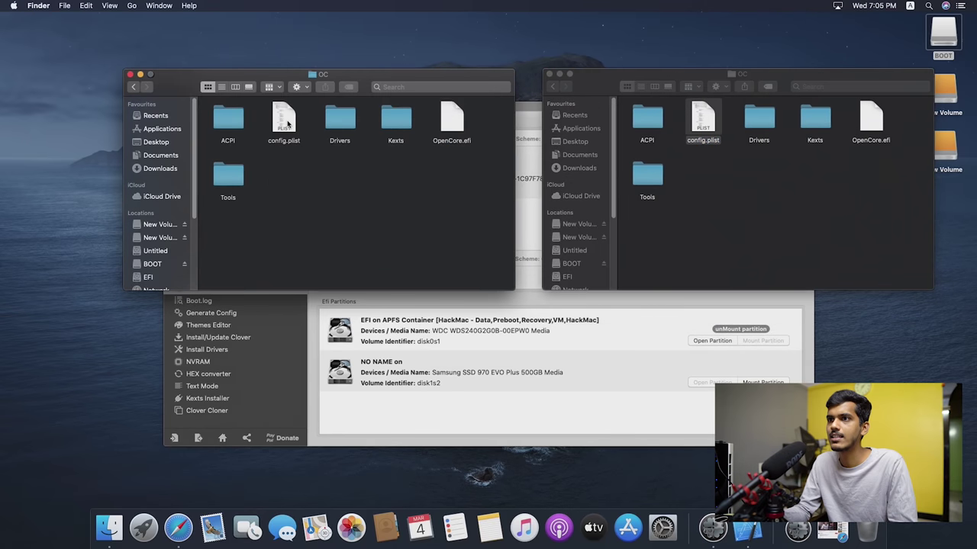
pyautogui.moveTo(710, 126); pyautogui.dragTo(381, 224)
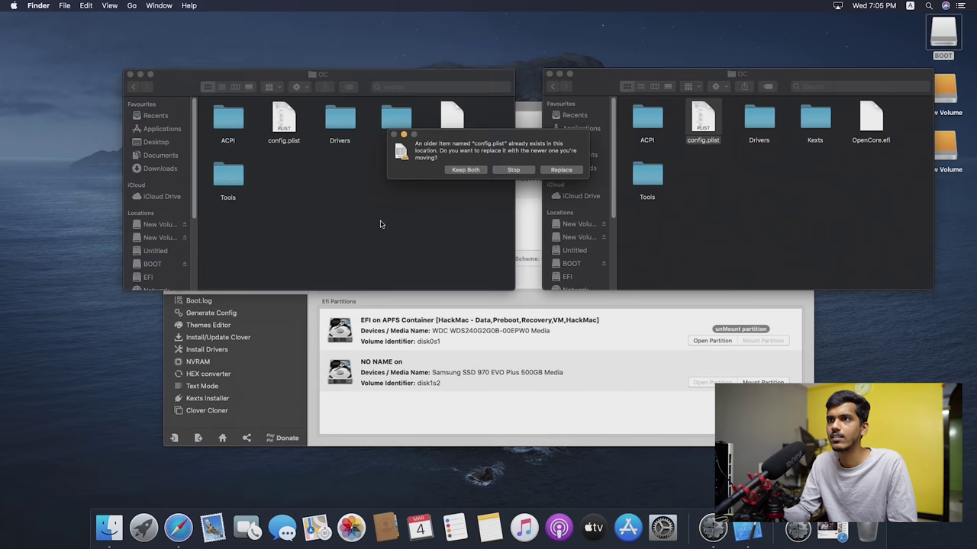
pyautogui.click(561, 170)
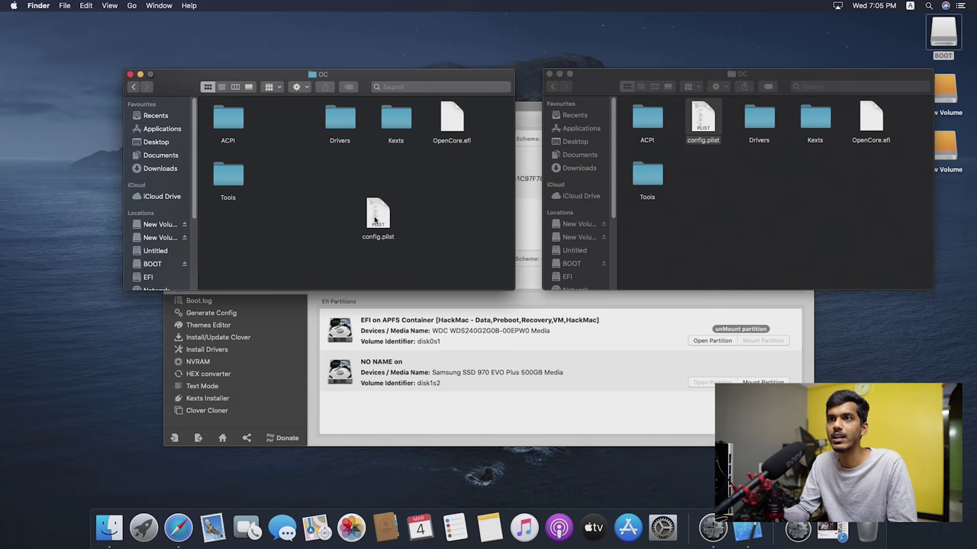
# Open the copied config.plist on the EFI partition, check its Timeout value under Misc > Boot, and close the file.
pyautogui.doubleClick(382, 216)
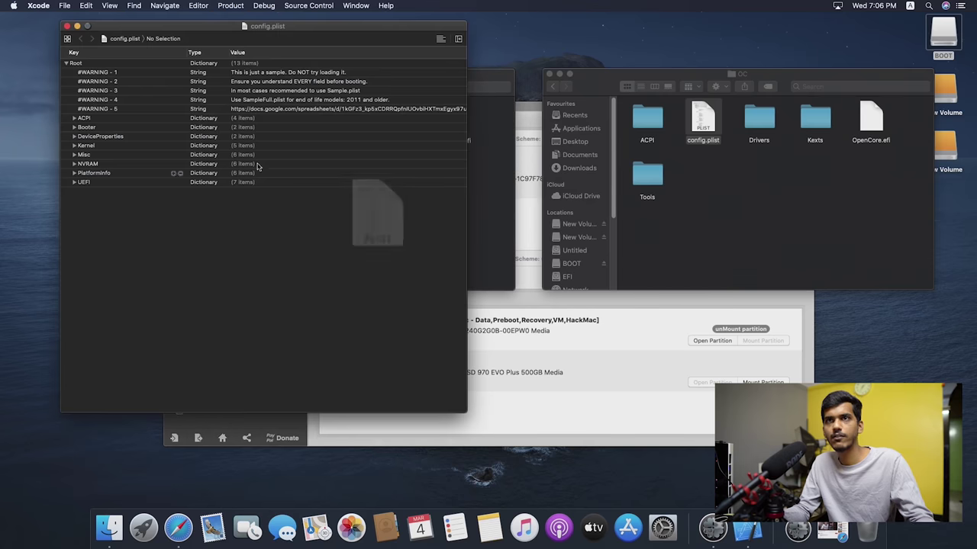
pyautogui.press('super+f')
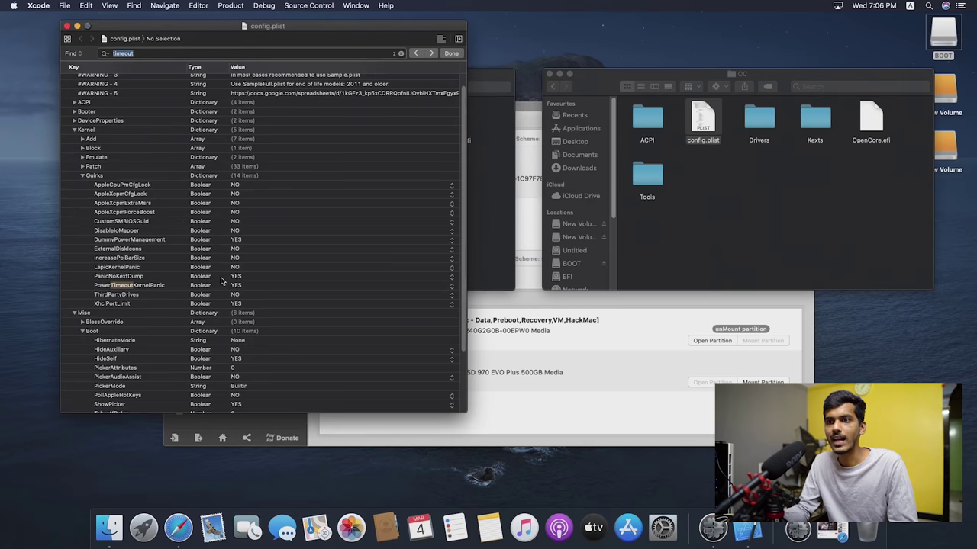
pyautogui.press('Return')
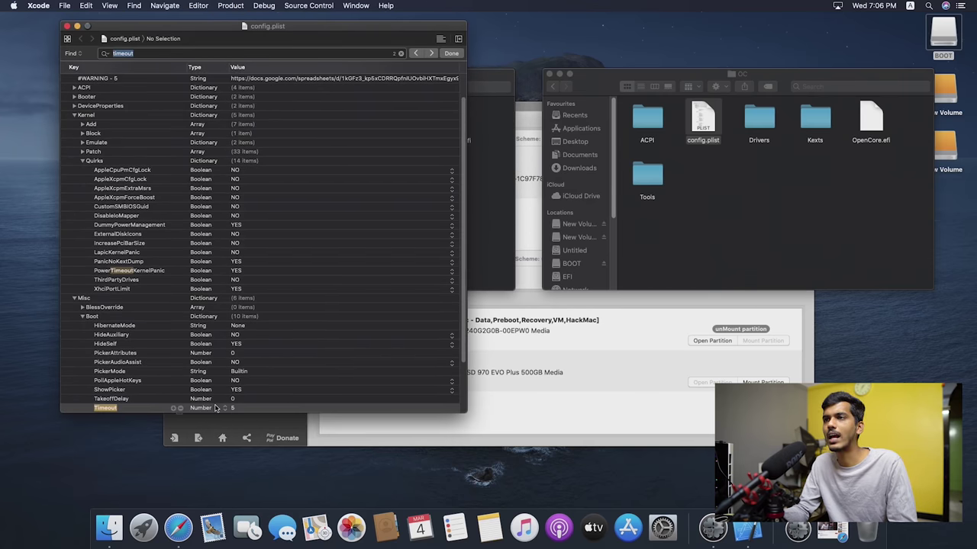
pyautogui.click(67, 26)
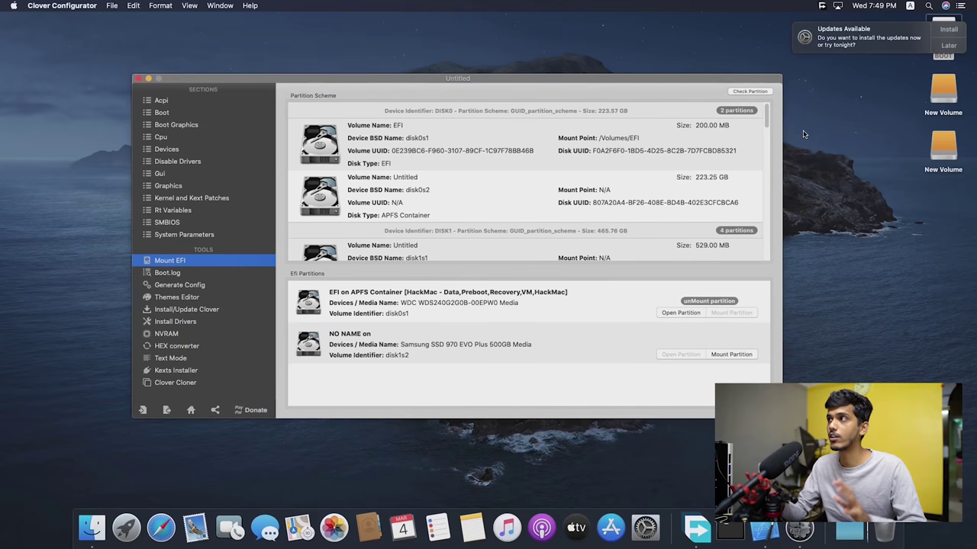
# Open config.plist from the BOOT drive's EFI > OC folder.
pyautogui.doubleClick(946, 21)
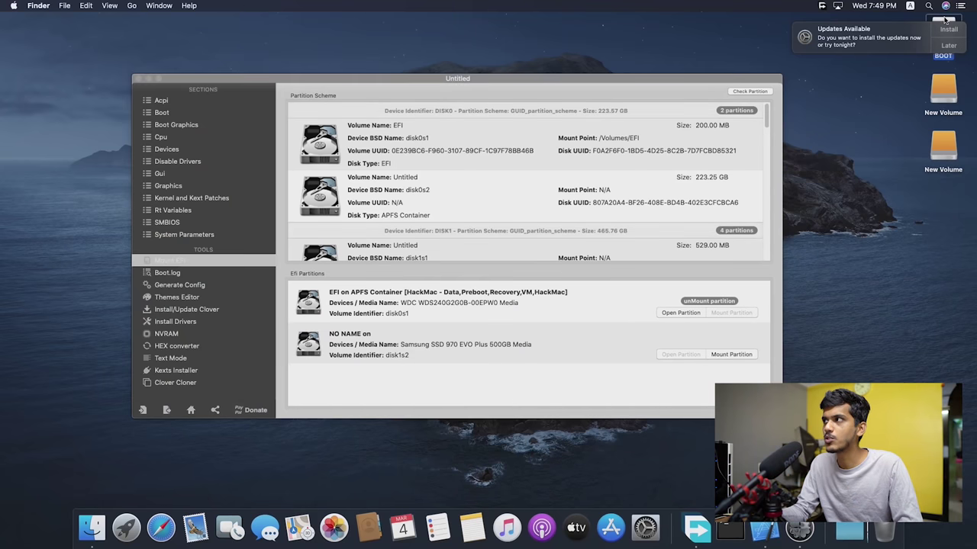
pyautogui.doubleClick(460, 134)
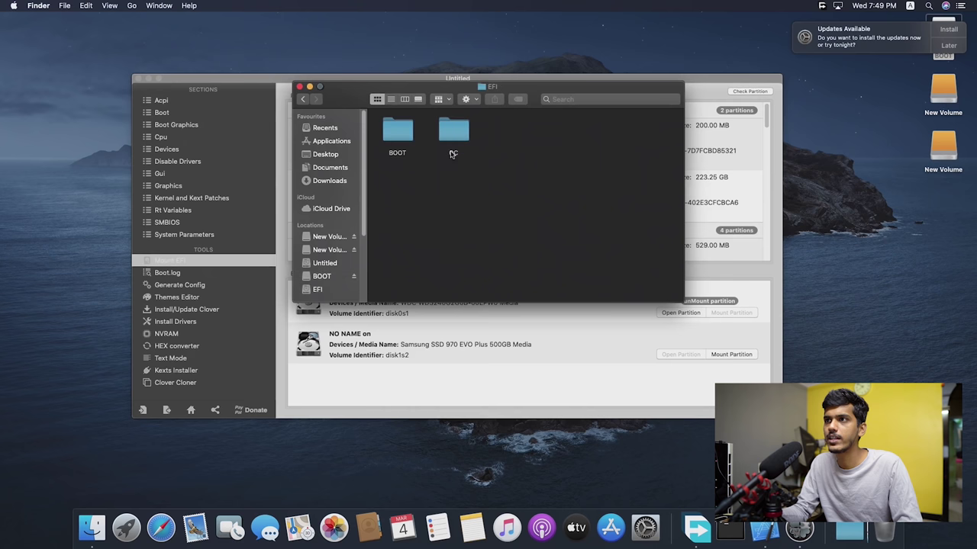
pyautogui.doubleClick(456, 128)
pyautogui.doubleClick(454, 157)
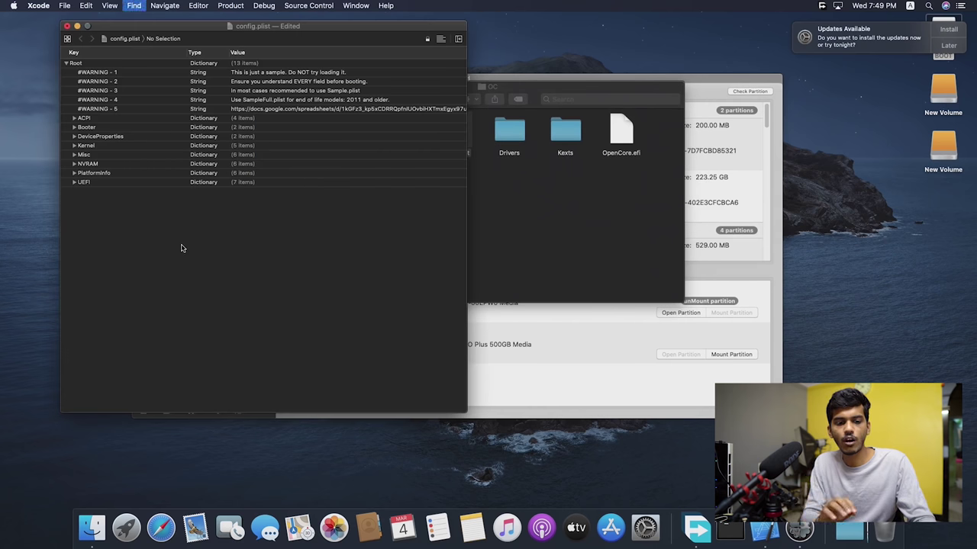
# Search config.plist for "args" and remove -v from the NVRAM boot-args value, leaving "keepsyms=1 debug=0x100 alcid=1 agdpmod=pikera".
pyautogui.press('super+f')
pyautogui.write('args')
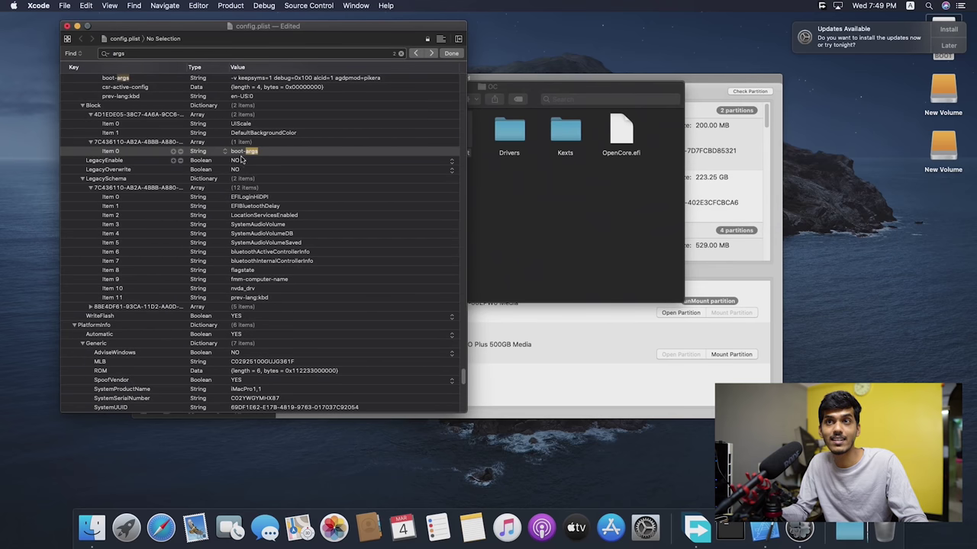
pyautogui.click(426, 52)
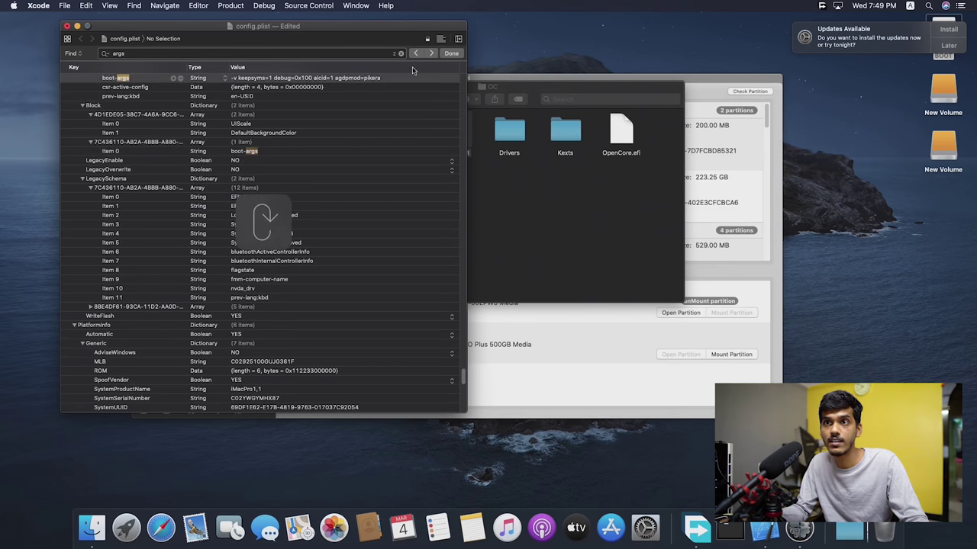
pyautogui.click(241, 80)
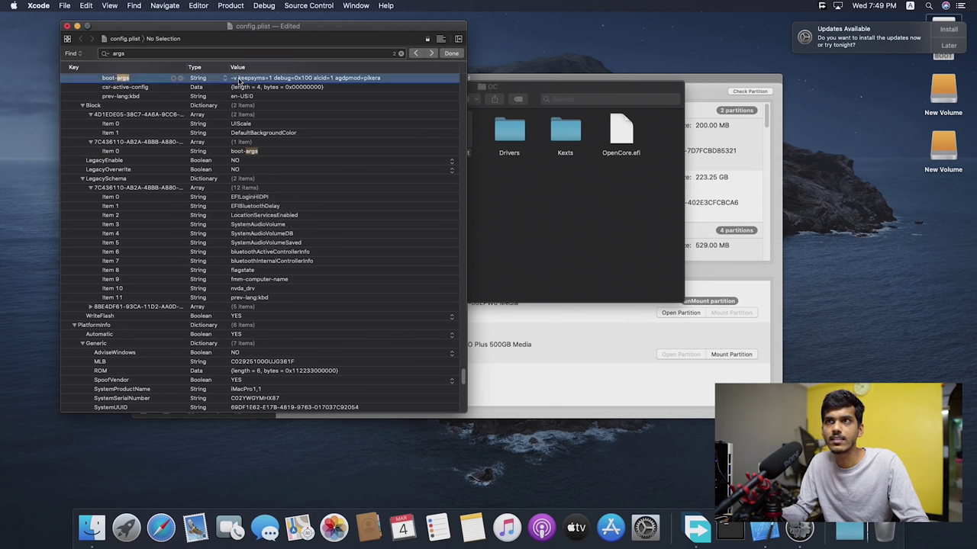
pyautogui.click(241, 80)
pyautogui.click(231, 80)
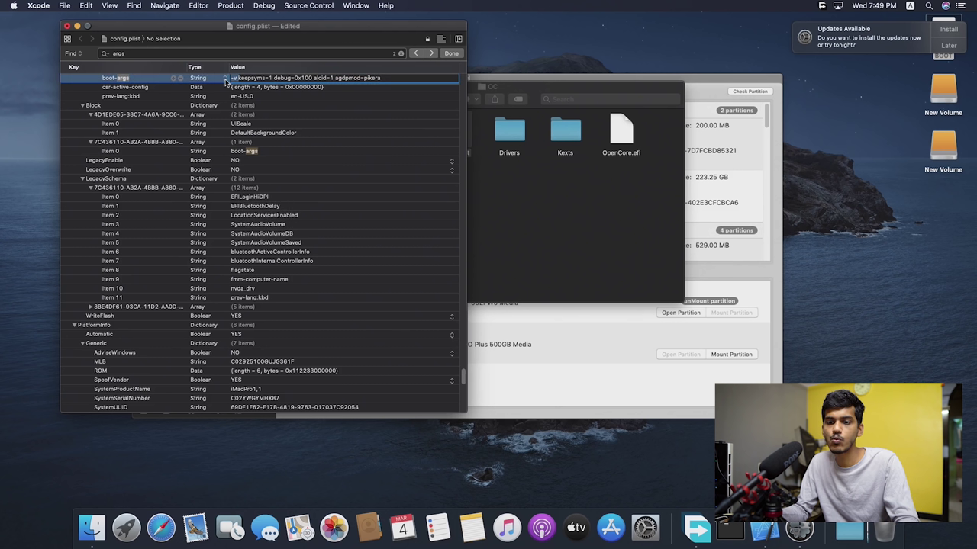
pyautogui.press('BackSpace')
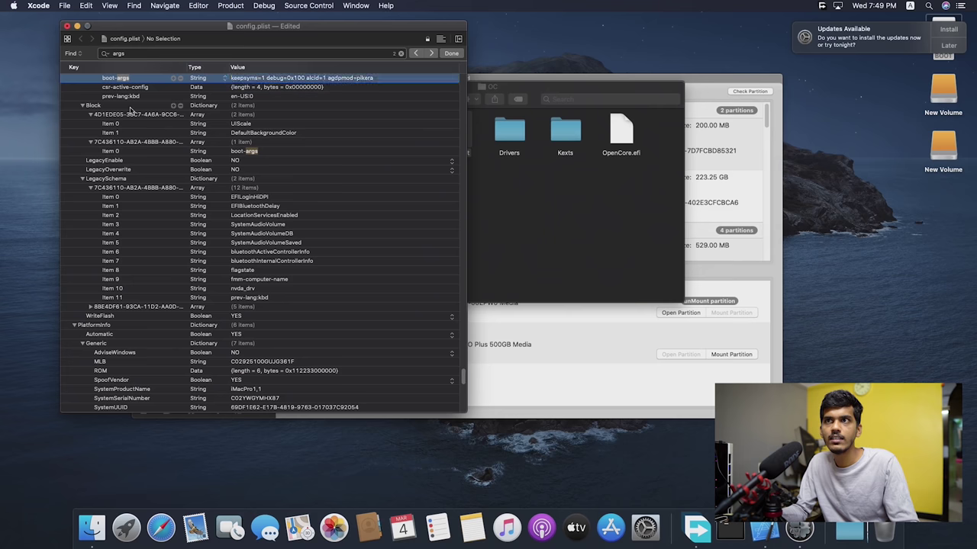
# Try to unlock config.plist for saving the boot-args change.
pyautogui.click(130, 109)
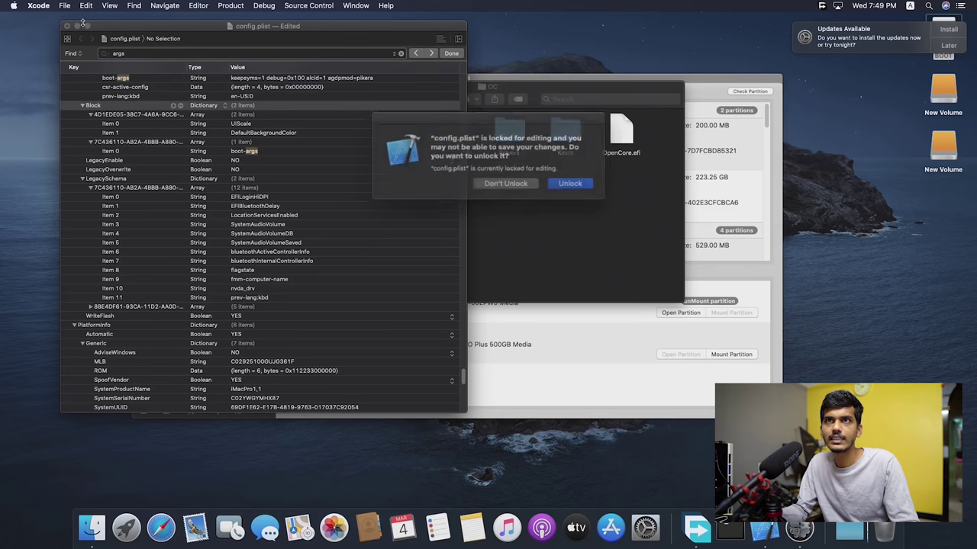
pyautogui.click(561, 182)
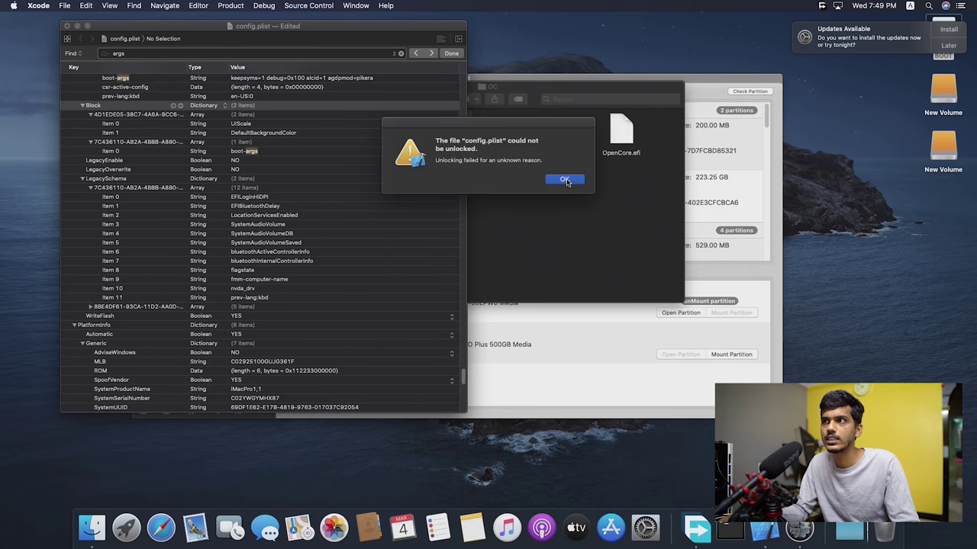
pyautogui.click(565, 180)
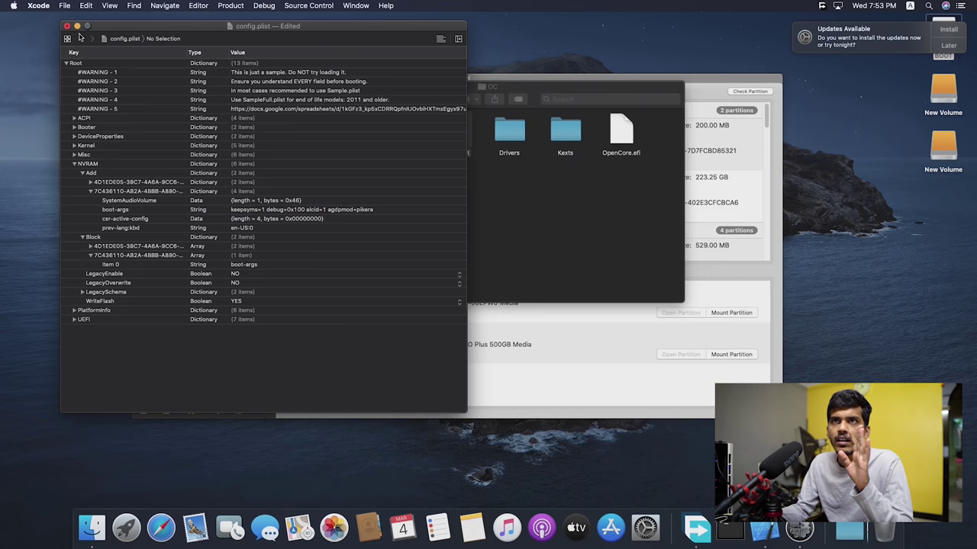
# Save config.plist with the changed boot-args and close the file.
pyautogui.click(65, 5)
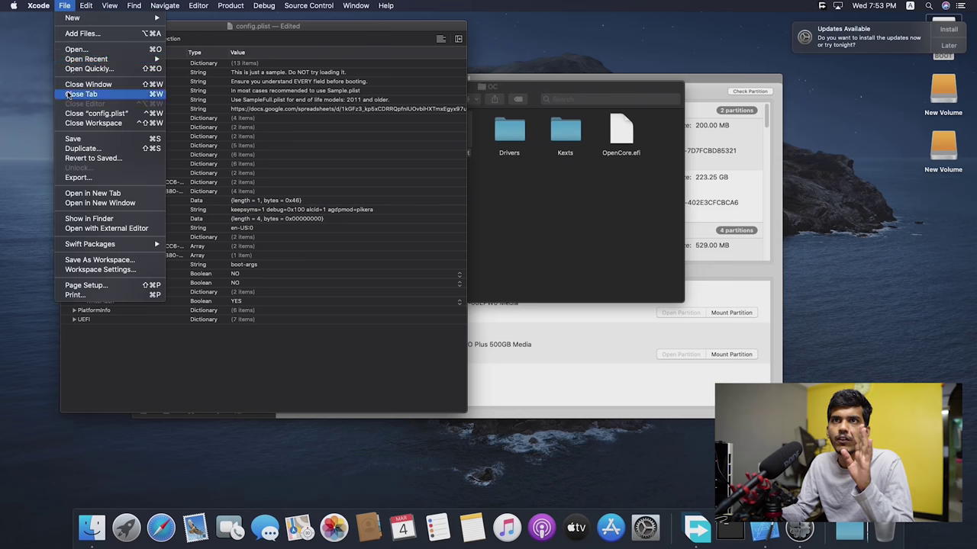
pyautogui.click(85, 140)
pyautogui.click(522, 204)
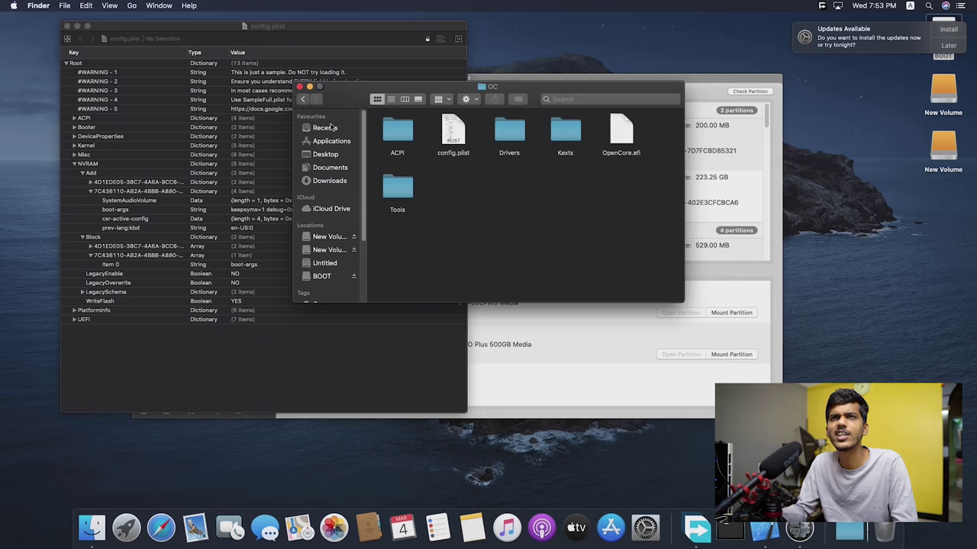
pyautogui.click(66, 26)
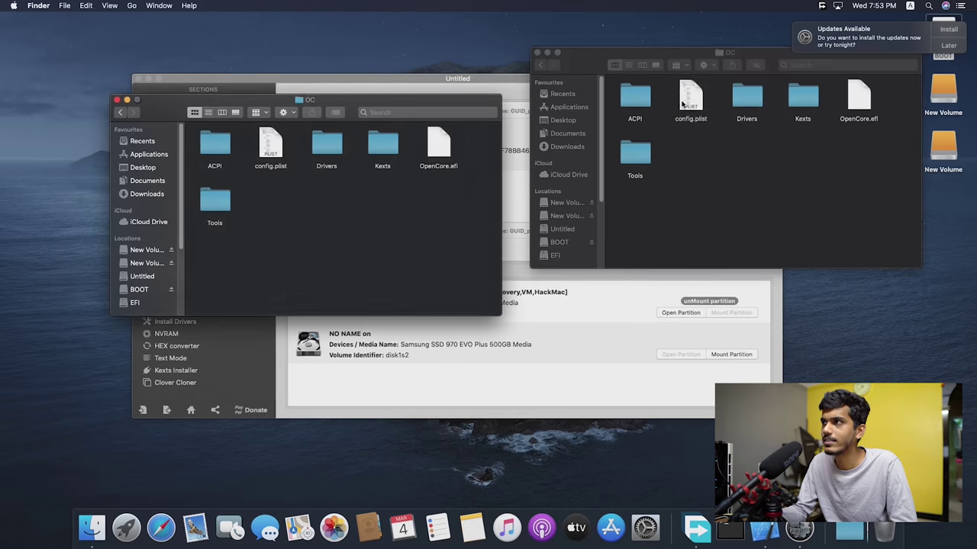
# Replace the EFI partition's config.plist with the BOOT drive's newer copy and close both OC folder windows.
pyautogui.moveTo(691, 103); pyautogui.dragTo(341, 228)
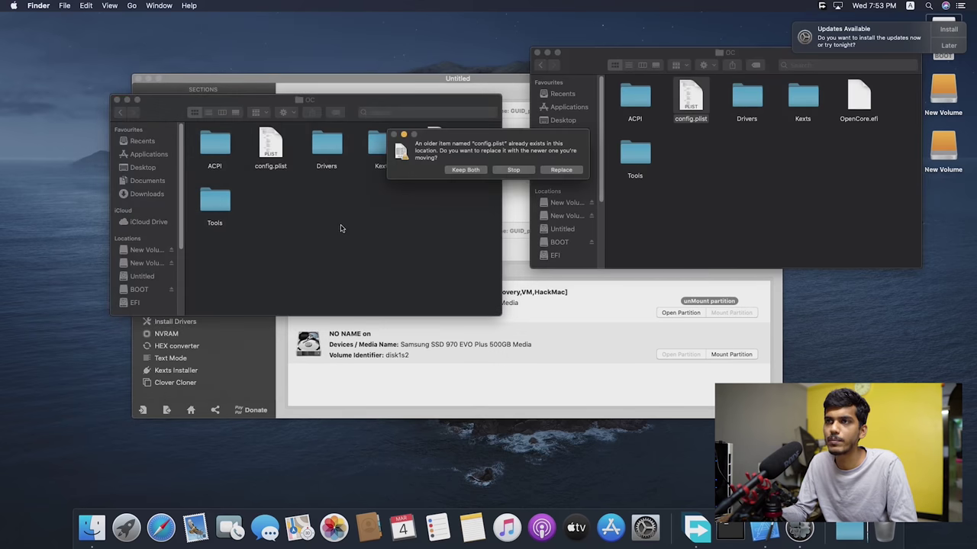
pyautogui.click(552, 169)
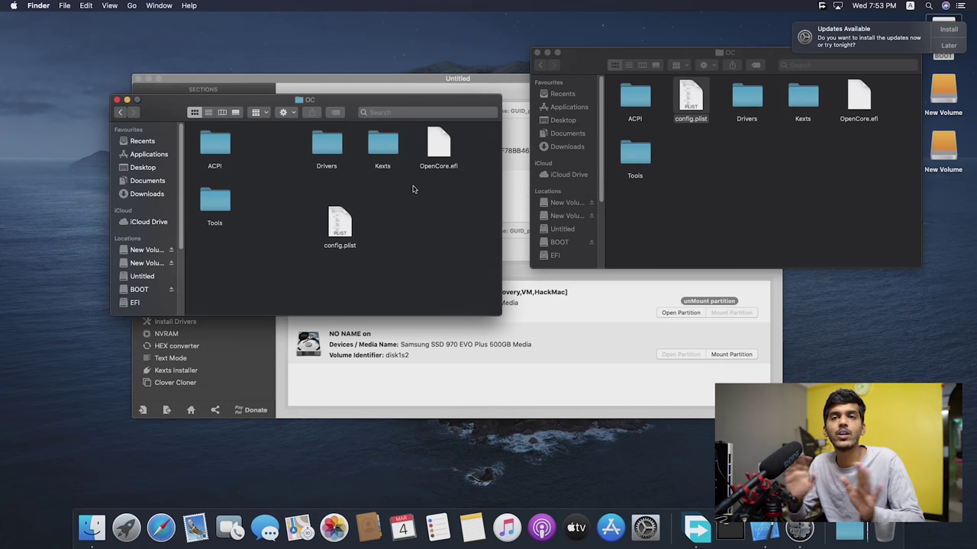
pyautogui.click(537, 52)
pyautogui.click(116, 99)
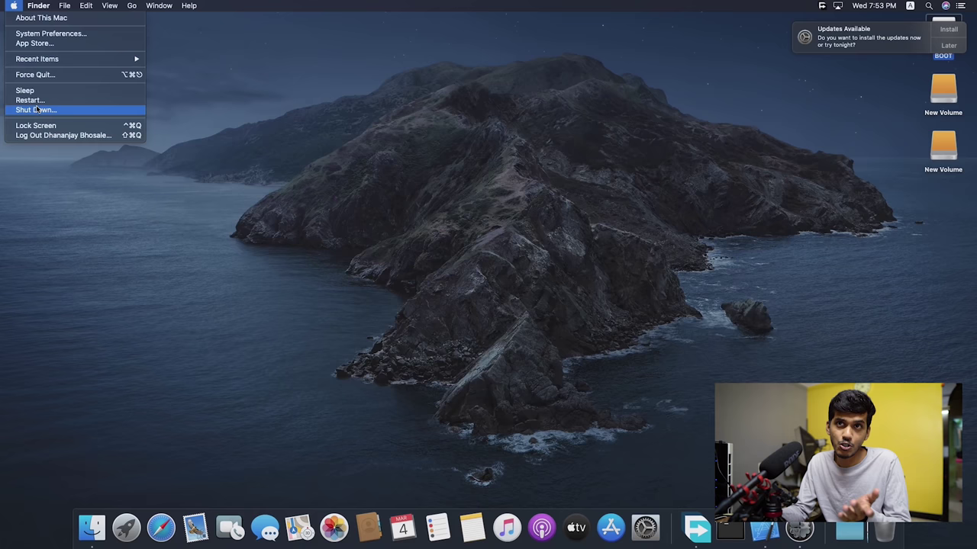
# Restart the computer without reopening windows at the next login.
pyautogui.click(36, 102)
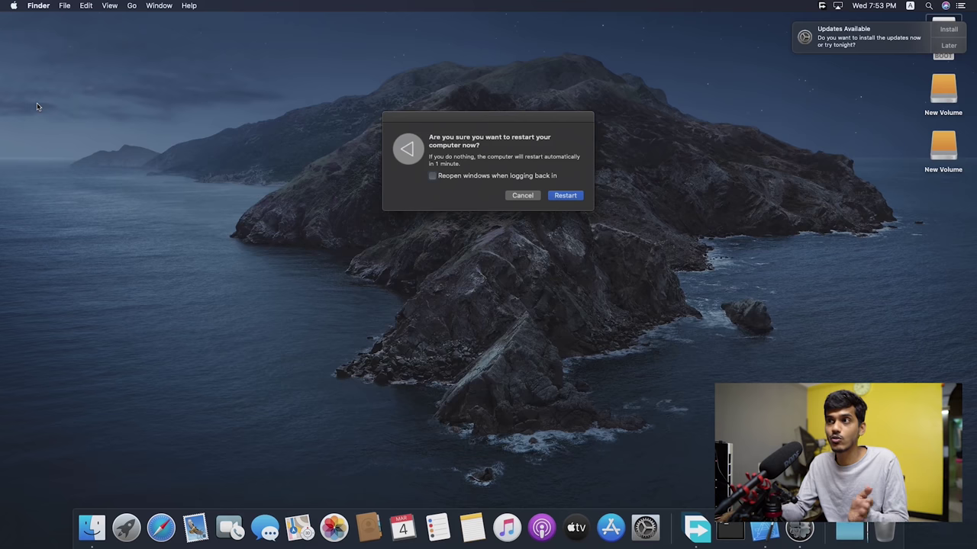
pyautogui.click(563, 196)
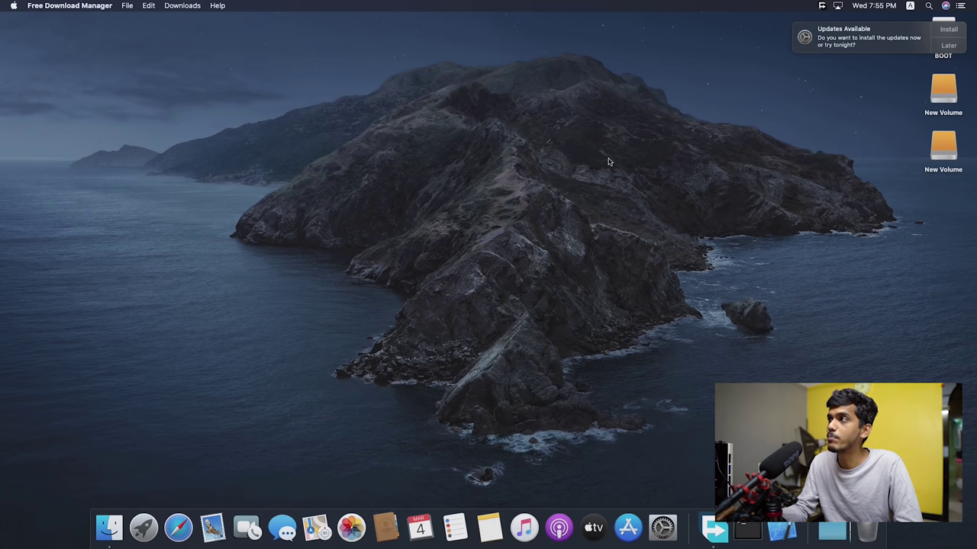
# Open Software Update and install the available Final Cut Pro X Supplemental Content 1.0 and Pro Video Formats 2.1.1 updates.
pyautogui.click(855, 46)
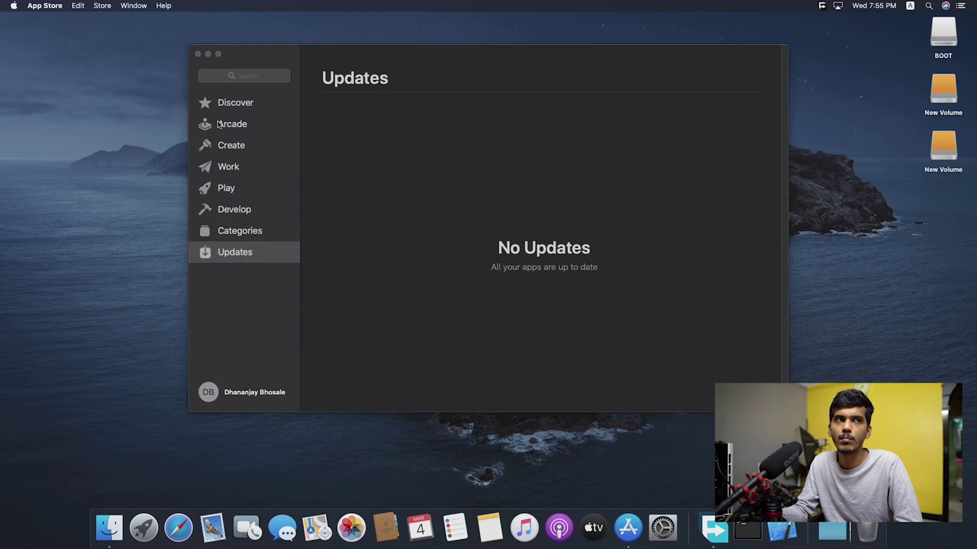
pyautogui.click(552, 244)
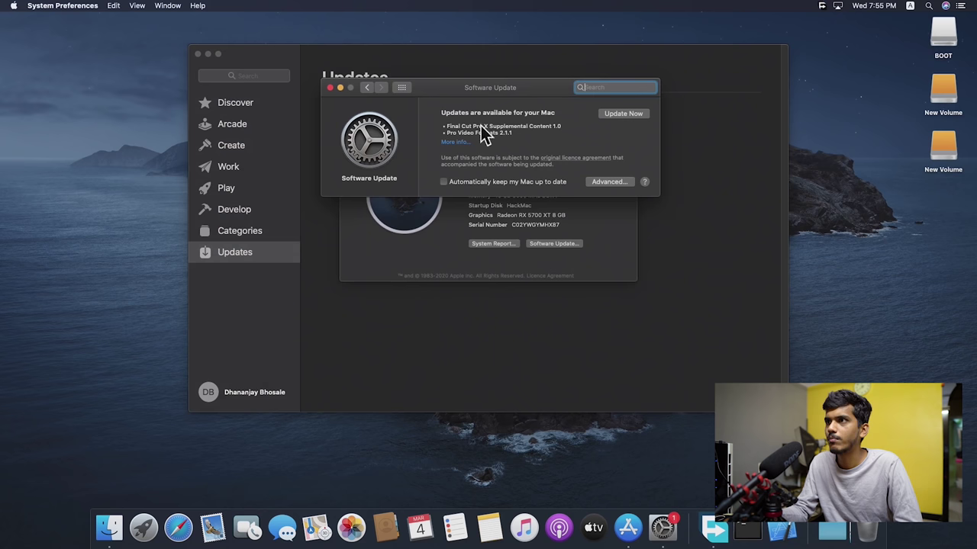
pyautogui.click(629, 115)
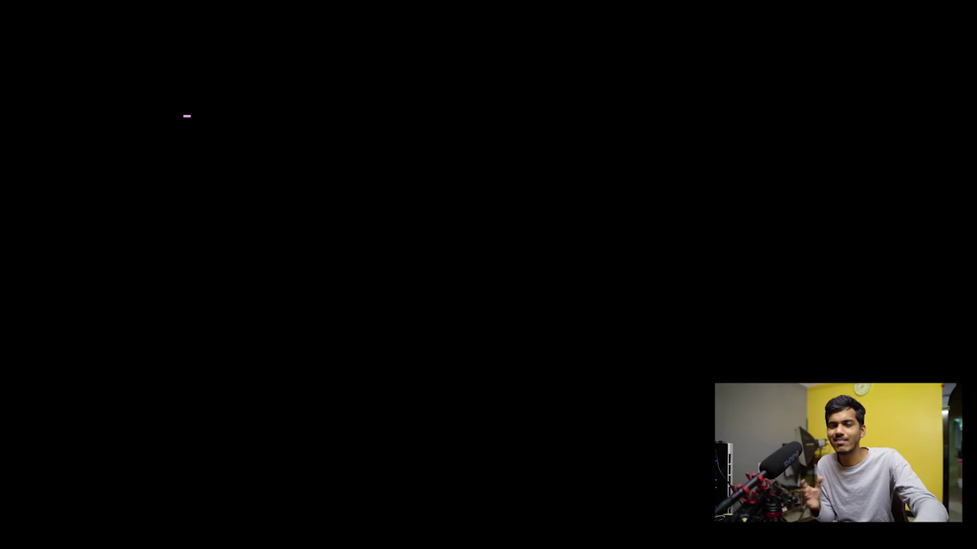
# Enter the BIOS setup, open the choices for Boot Option #1, and highlight Windows Boot Manager (Samsung SSD 970 EVO Plus 500GB).
pyautogui.press('Delete')
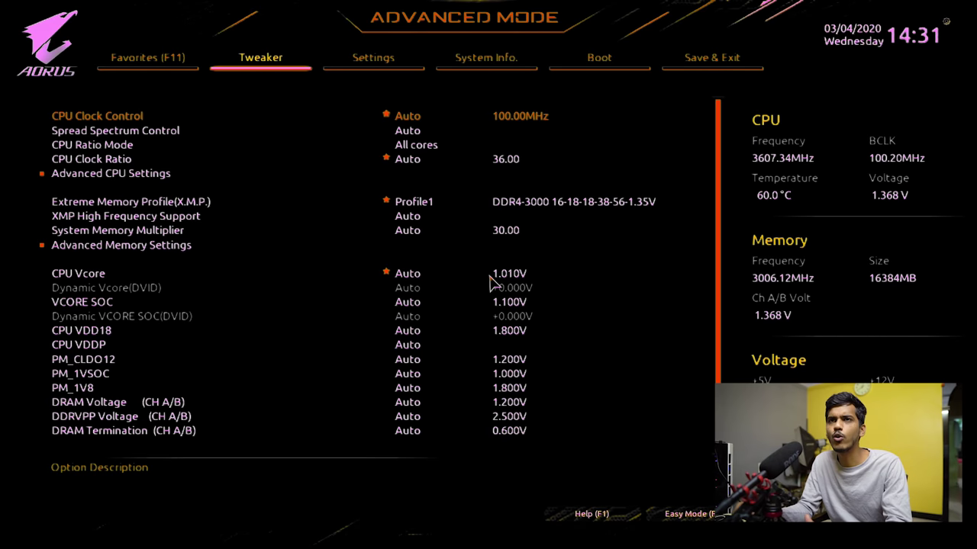
pyautogui.press('Right')
pyautogui.press('Right')
pyautogui.press('Right')
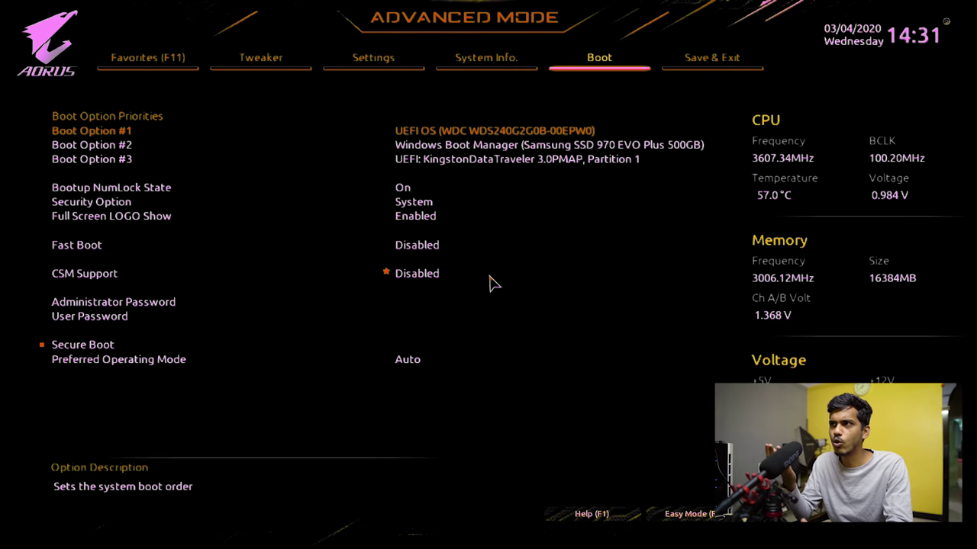
pyautogui.press('Return')
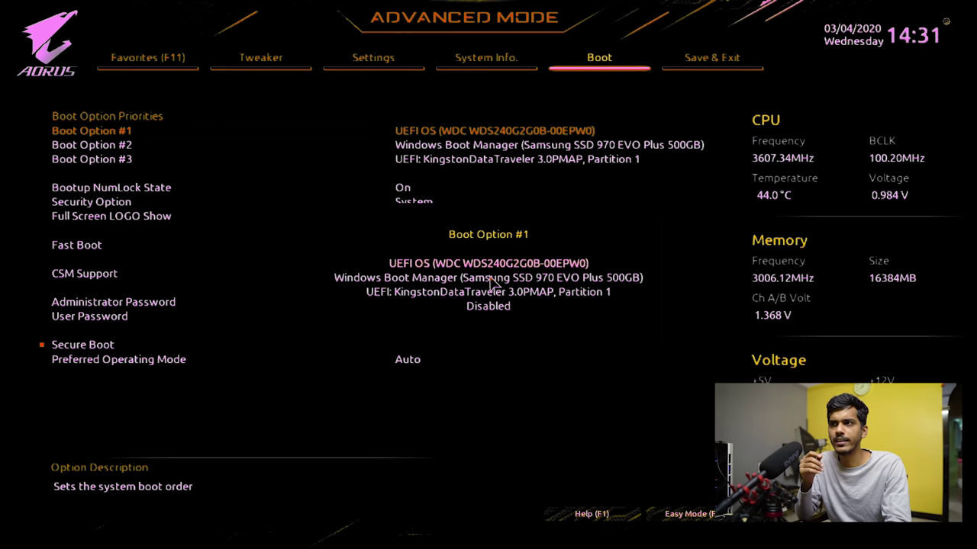
pyautogui.press('Down')
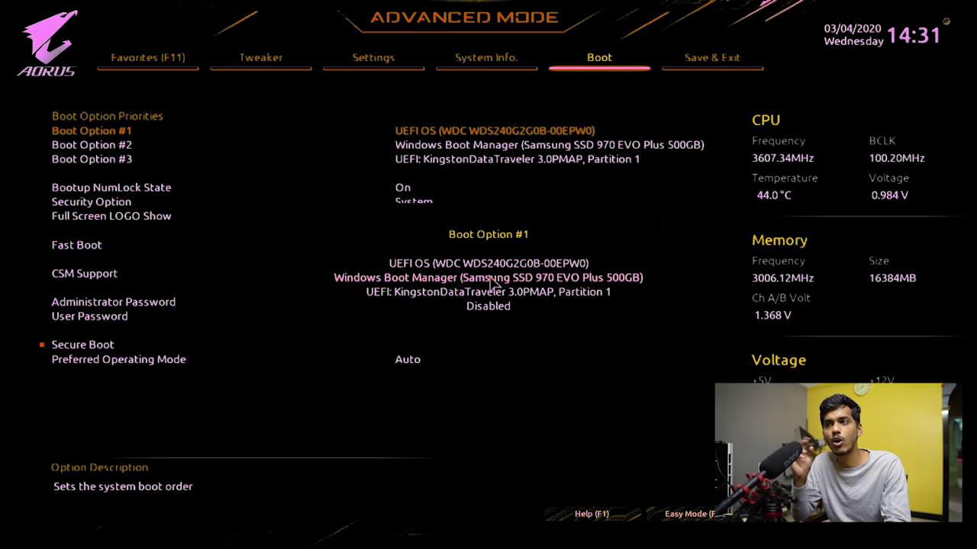